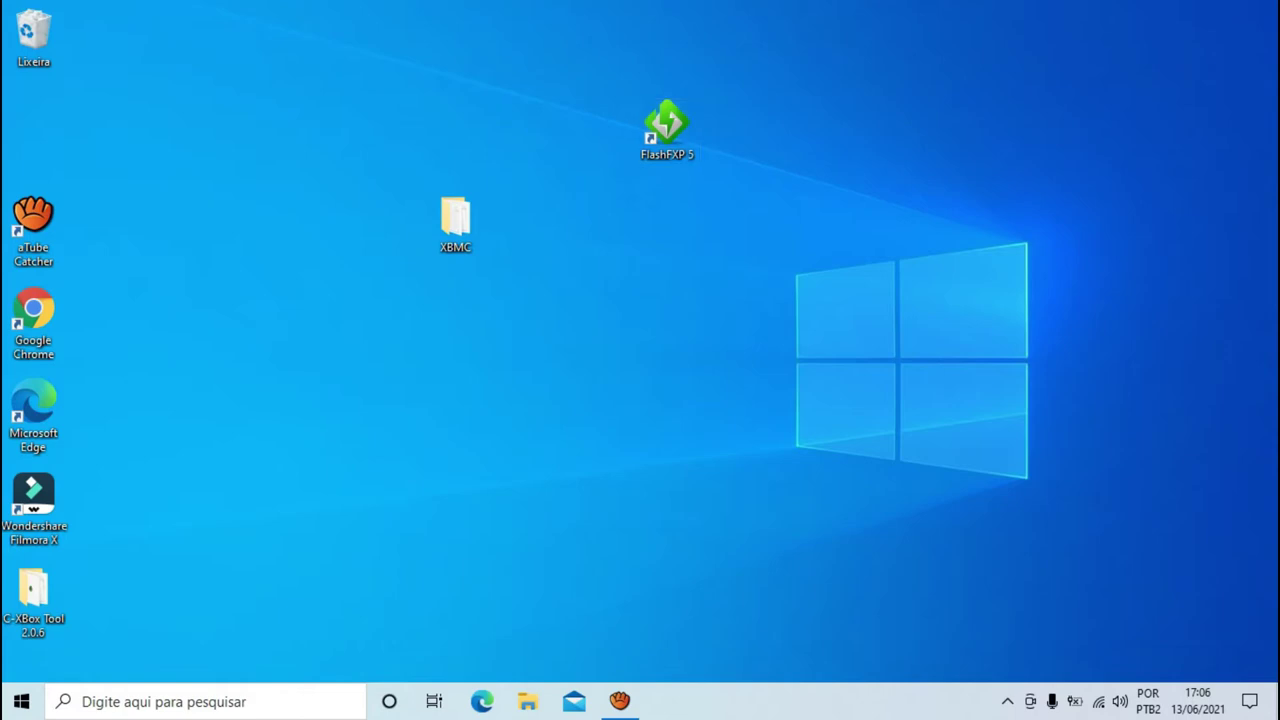
- Reposition the XBMC folder higher and the FlashFXP 5 shortcut further right on the desktop
drag(455, 220, 416, 131)
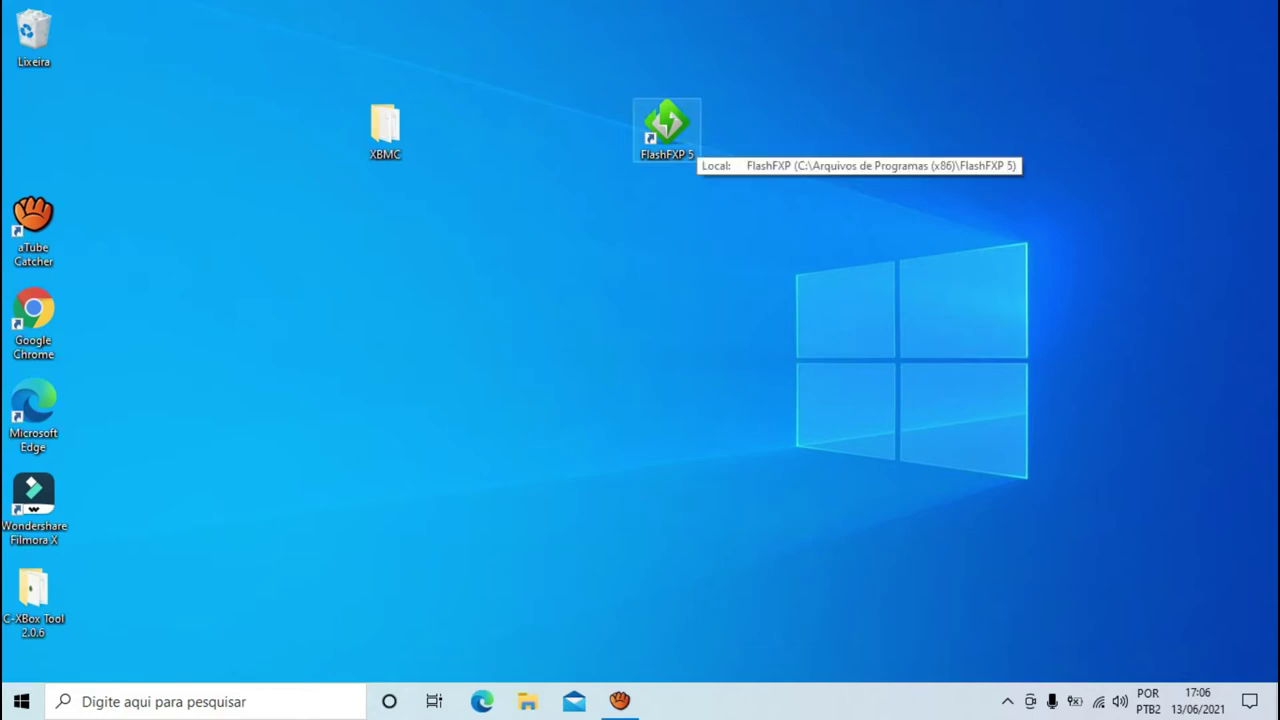
click(667, 128)
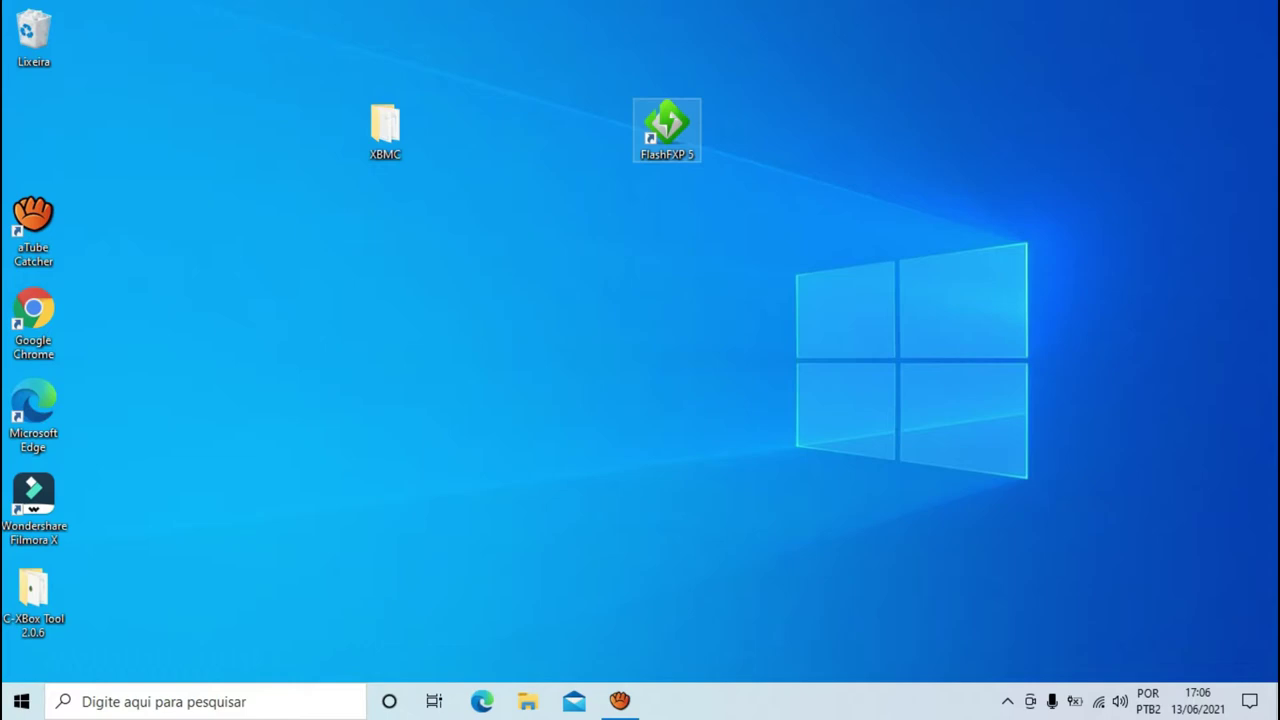
drag(667, 128, 878, 128)
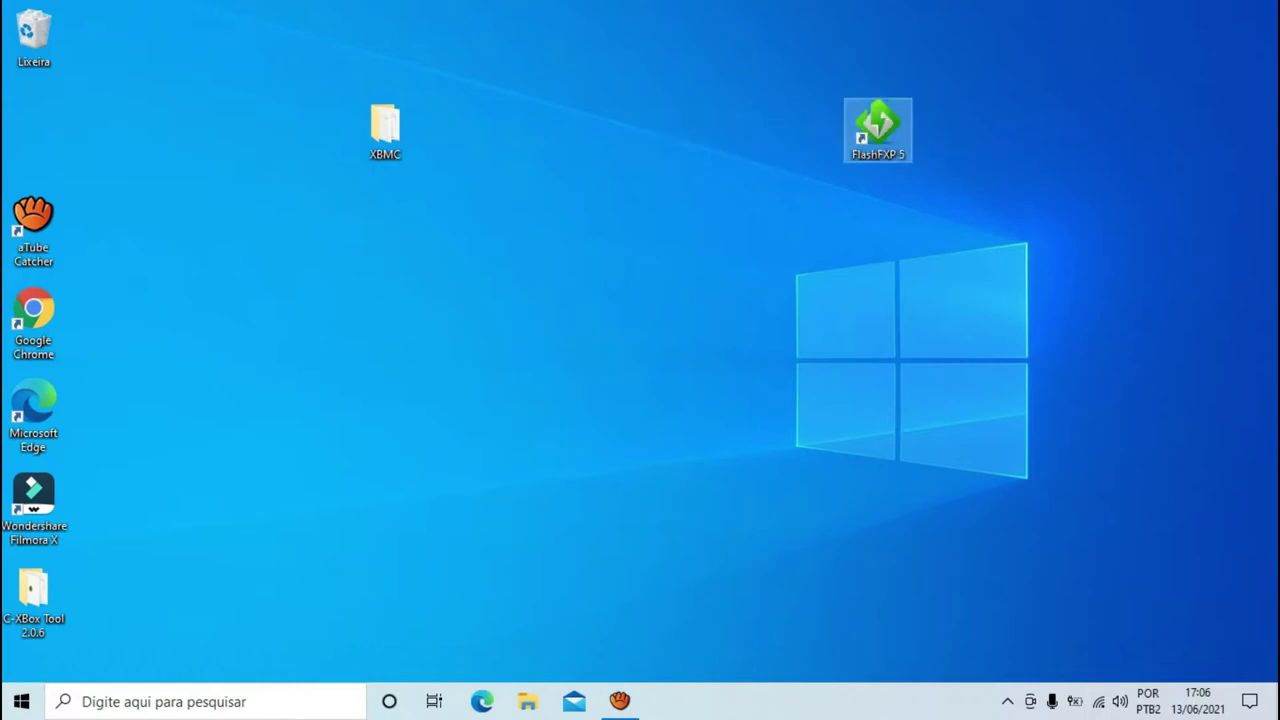
- Open the Network and Sharing Center from the network tray icon's settings
right_click(1098, 701)
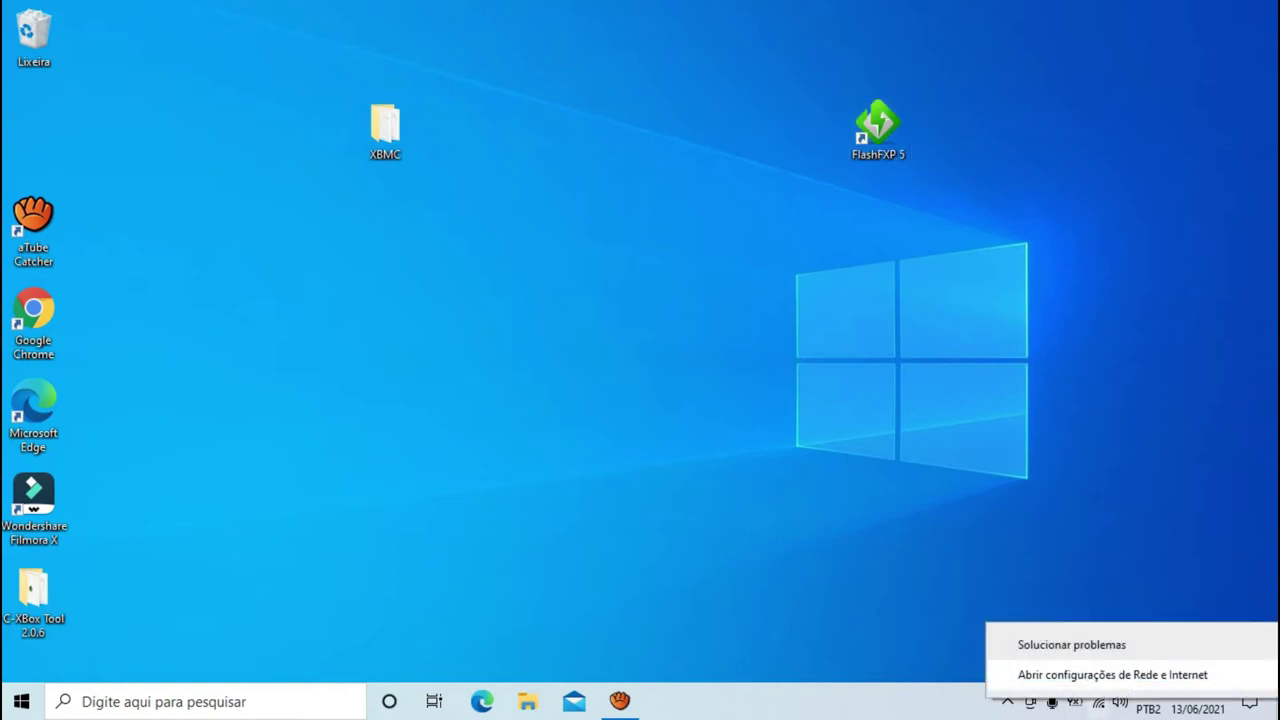
click(1080, 674)
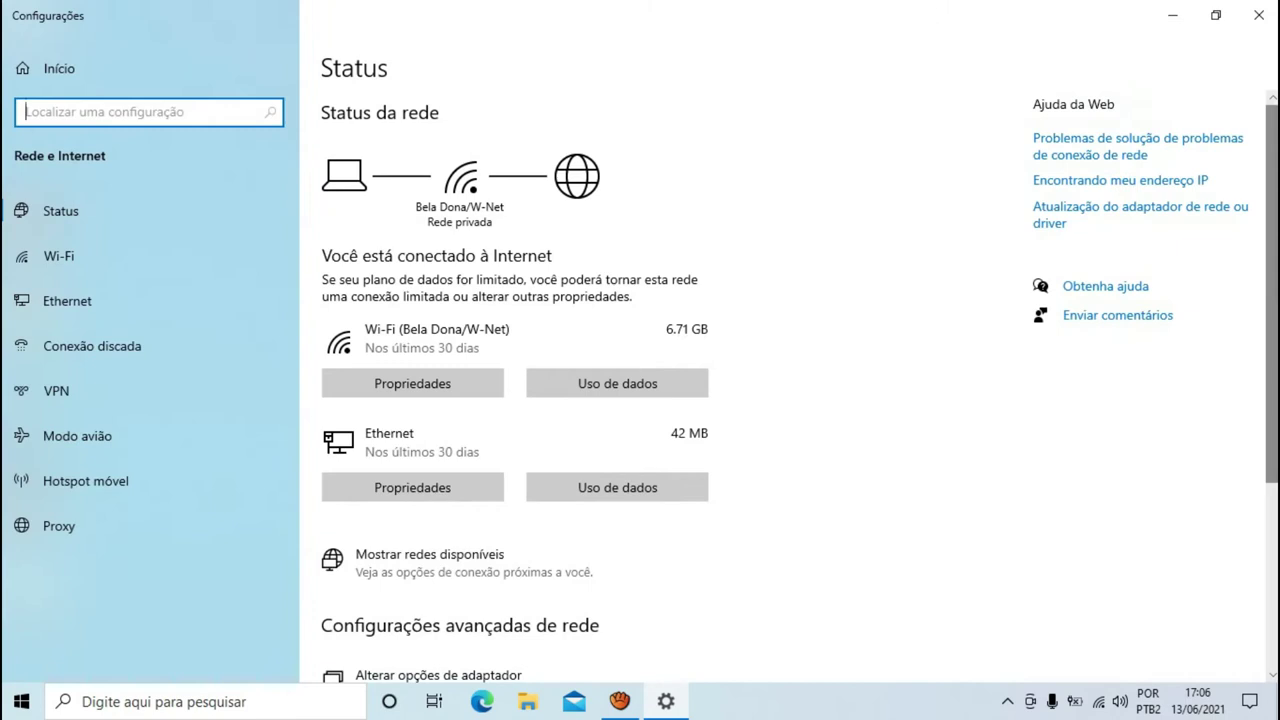
scroll(640, 400, down, 3)
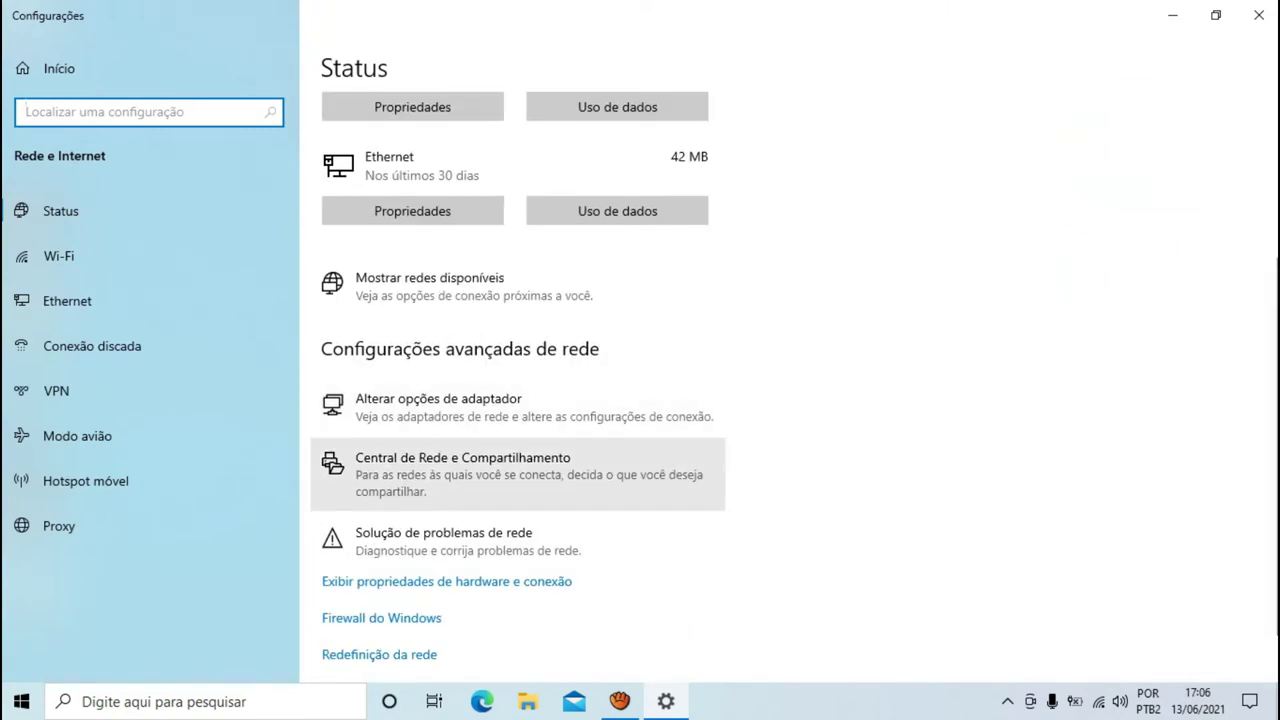
click(462, 470)
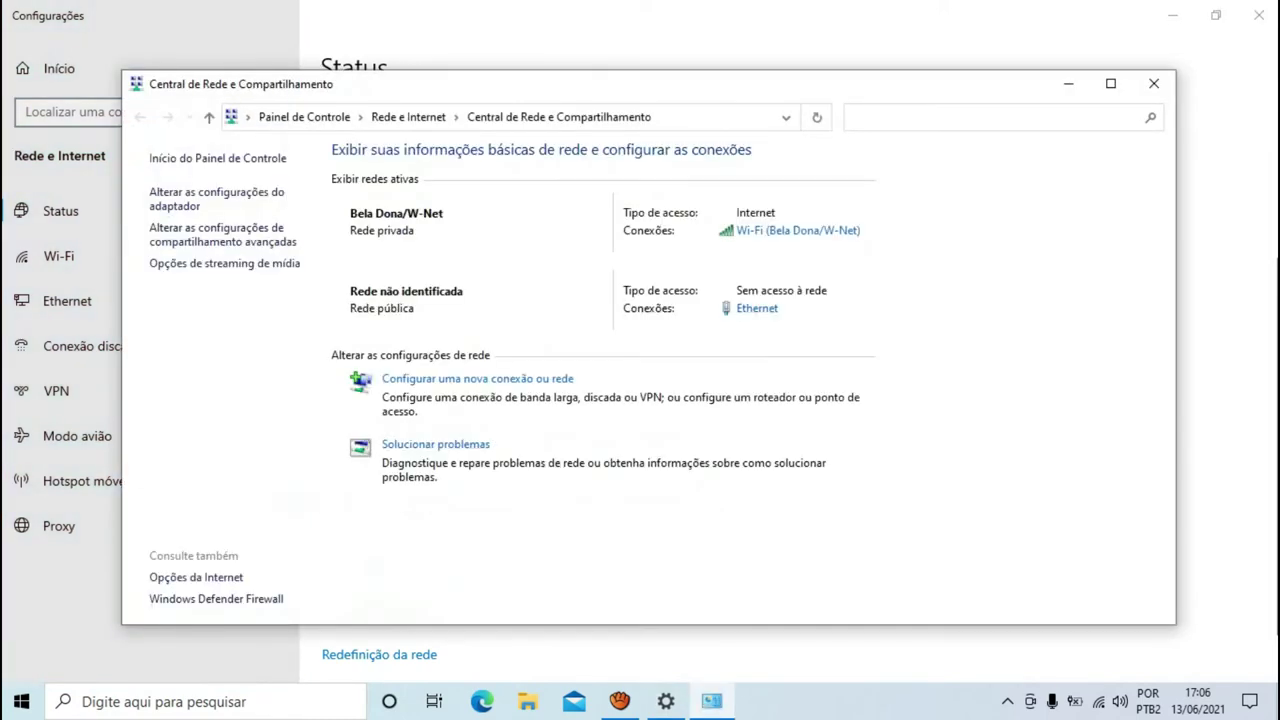
- Open the Ethernet adapter's properties and select the IPv4 protocol entry
click(216, 193)
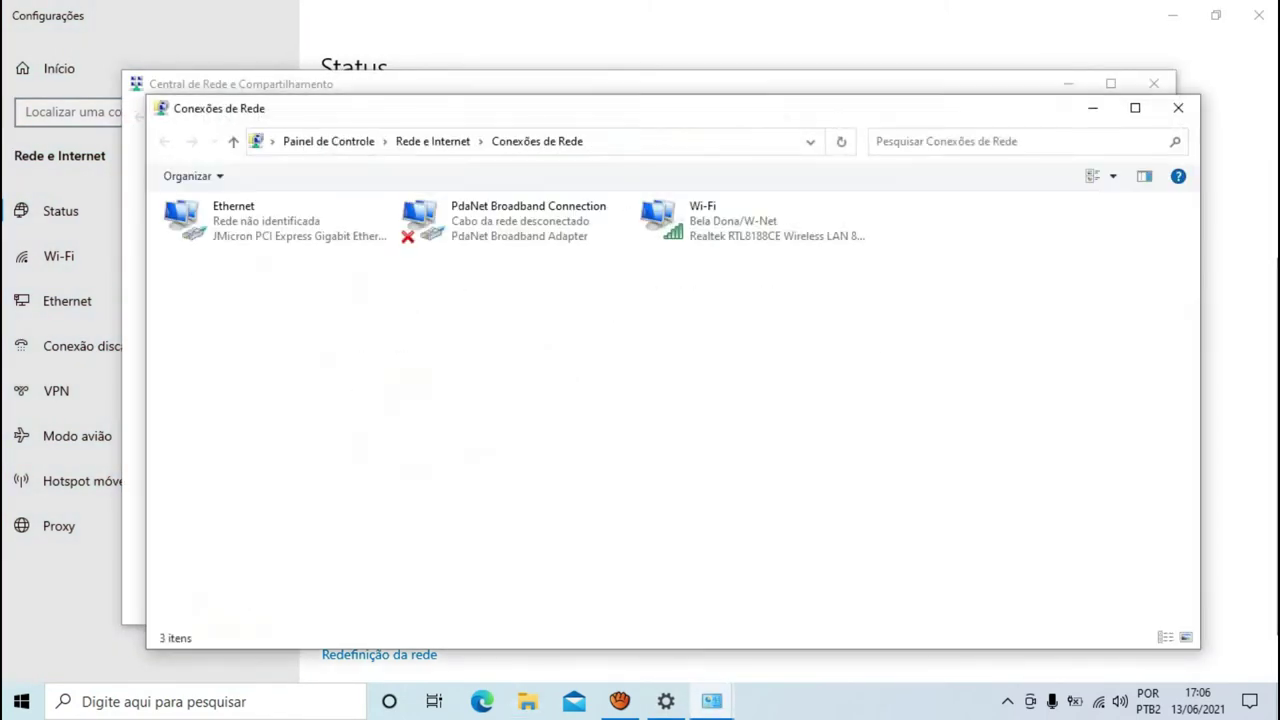
click(256, 222)
right_click(256, 222)
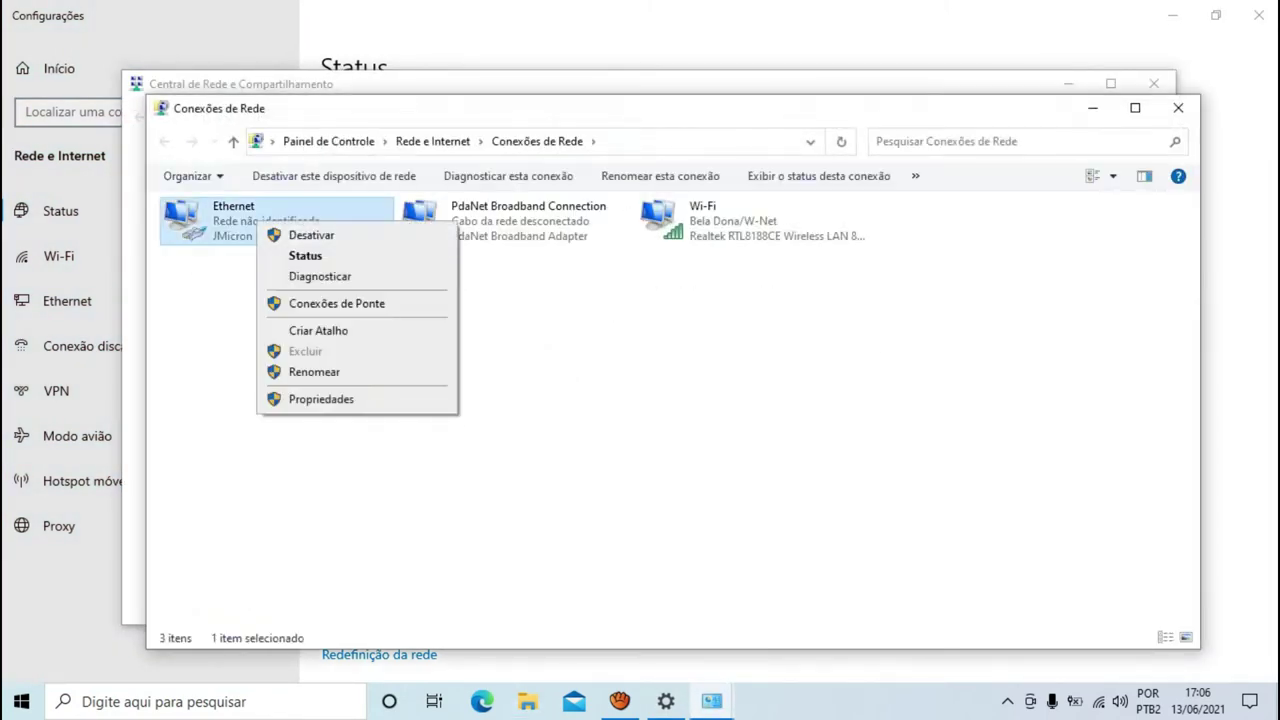
click(320, 399)
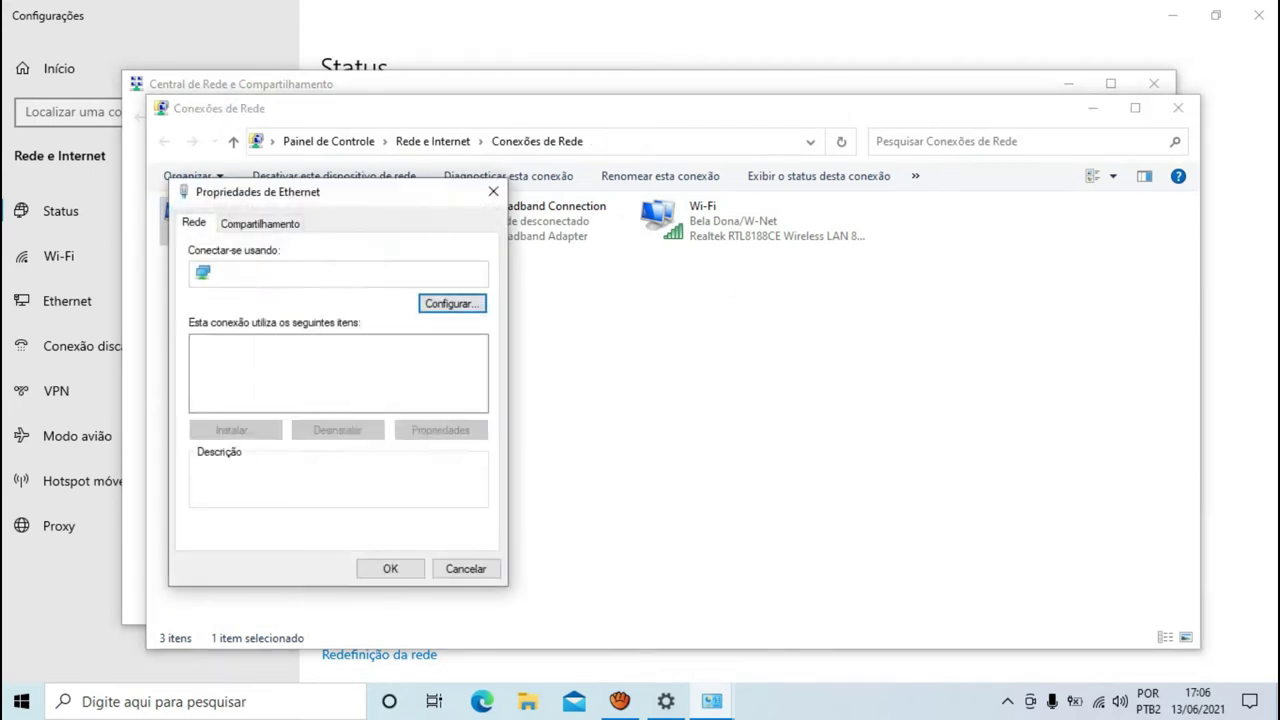
scroll(338, 367, down, 1)
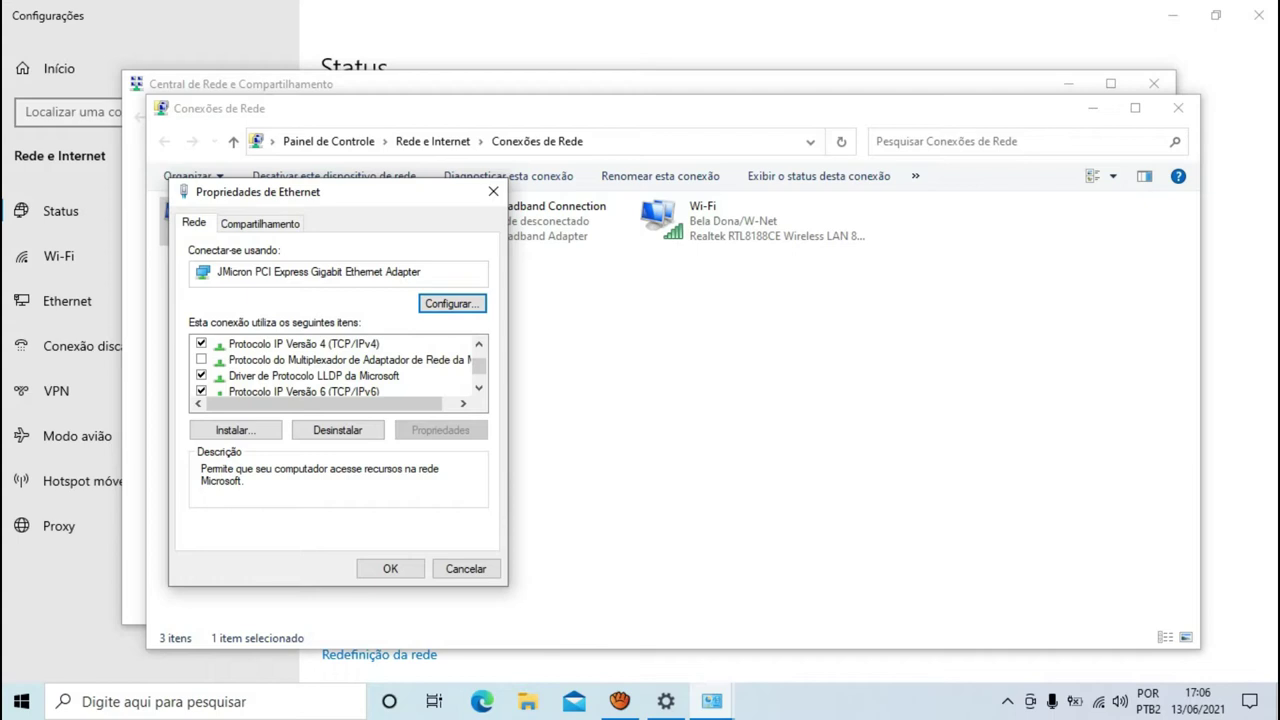
click(304, 343)
- Review IPv4 as static 192.168.1.5 with gateway 192.168.1.4, then close the IPv4 and Ethernet dialogs
double_click(304, 343)
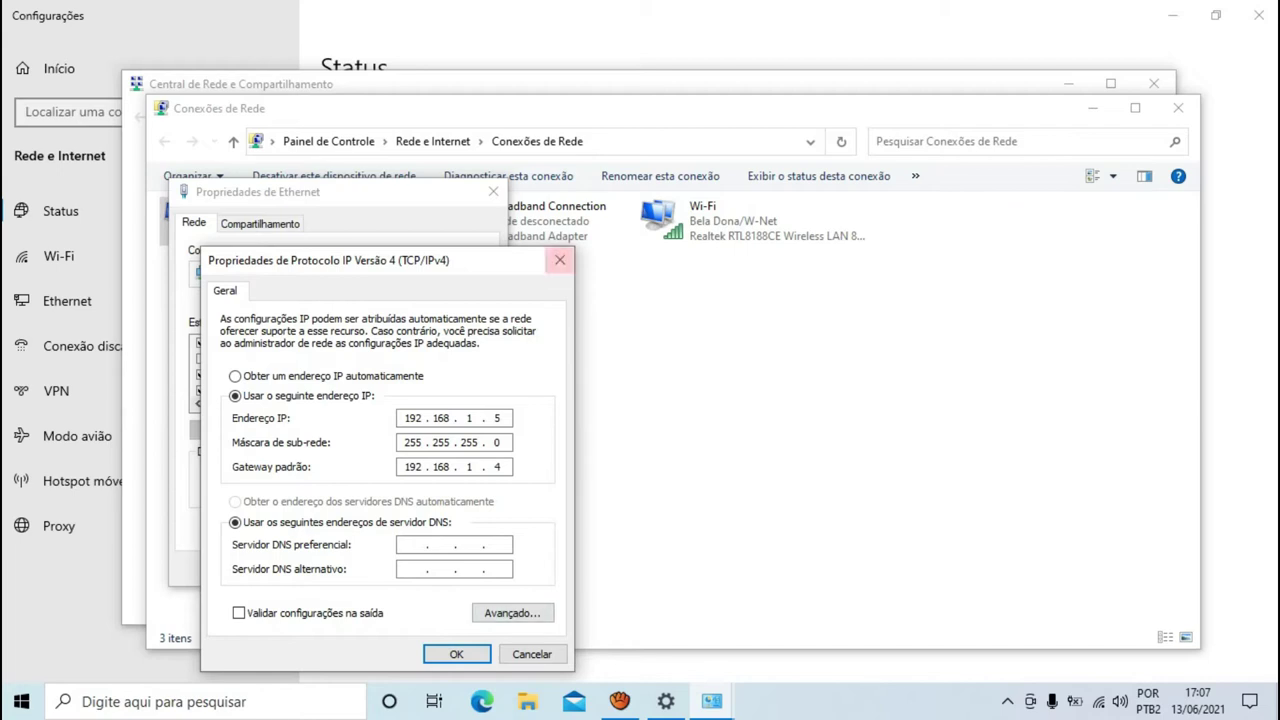
click(560, 260)
key(Escape)
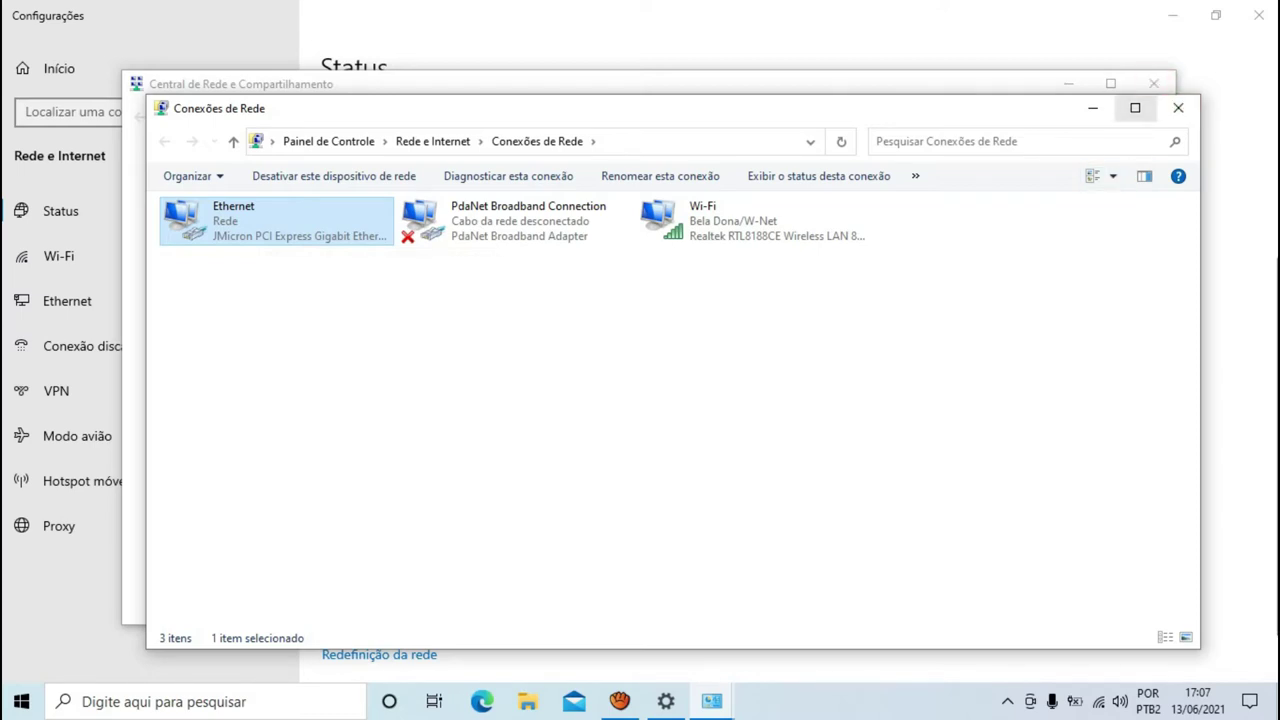
- Close Network Connections, the Network and Sharing Center and the Settings window
click(1178, 108)
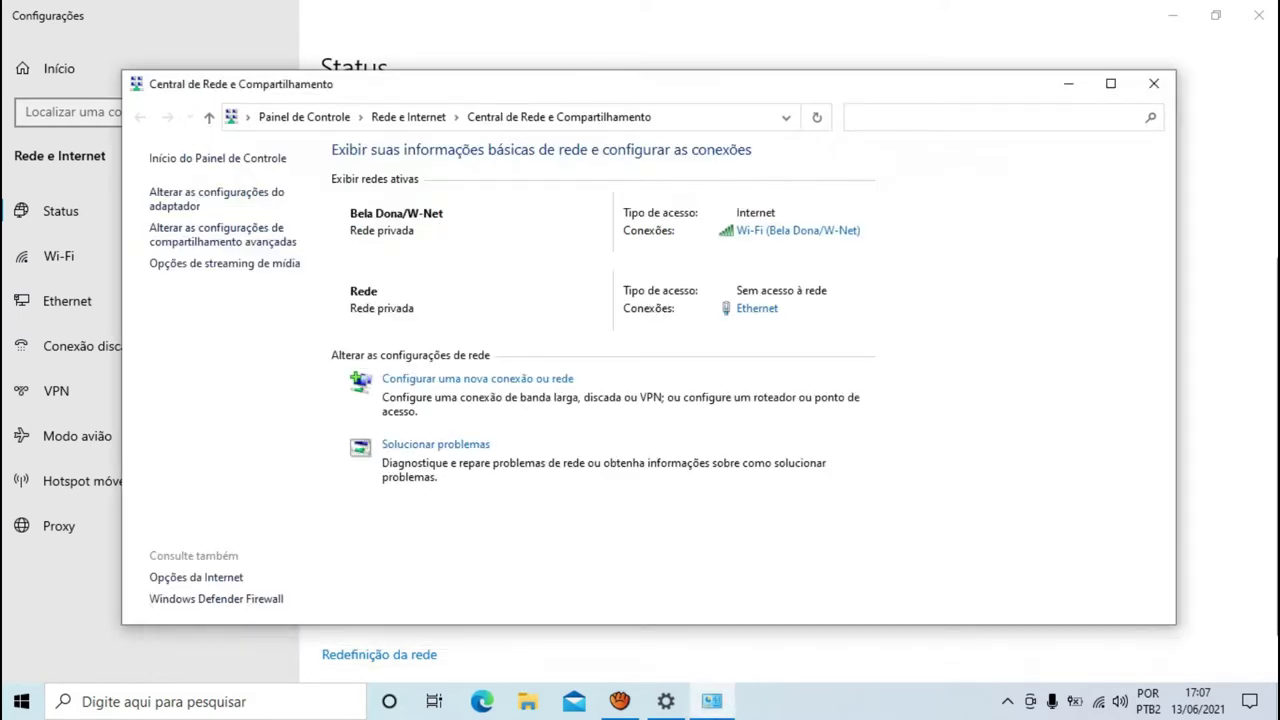
click(1154, 84)
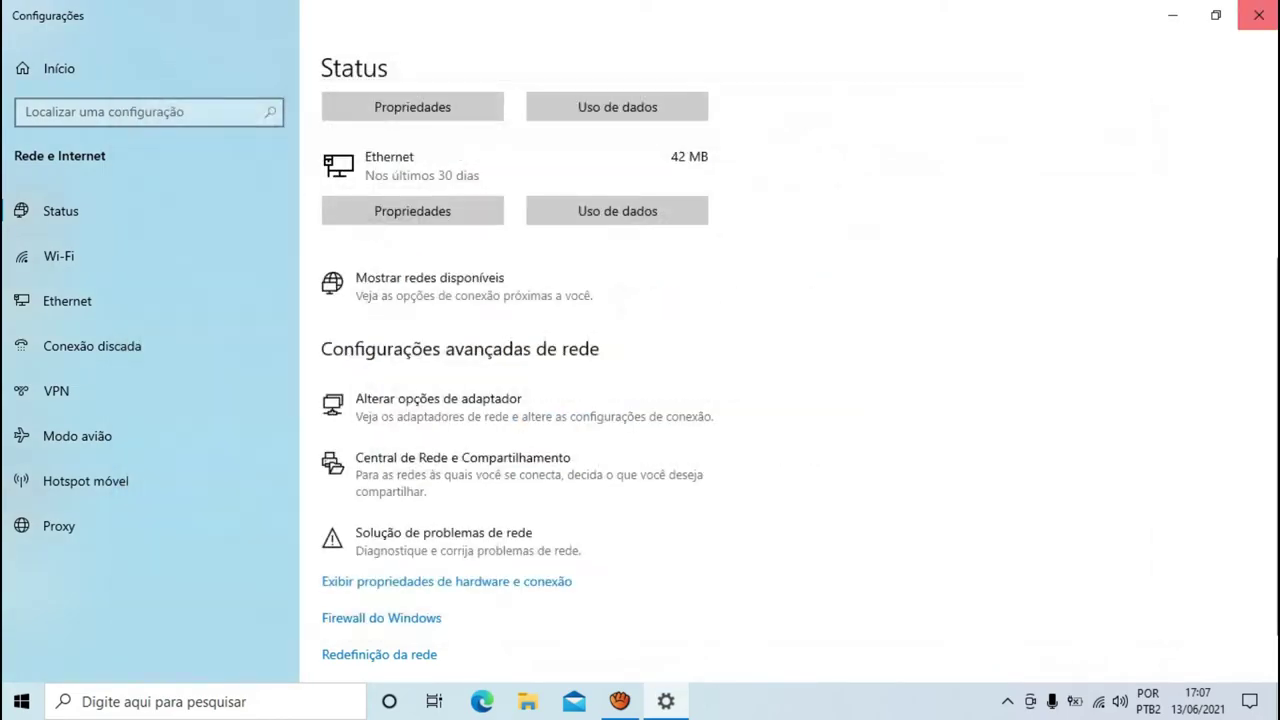
click(1258, 15)
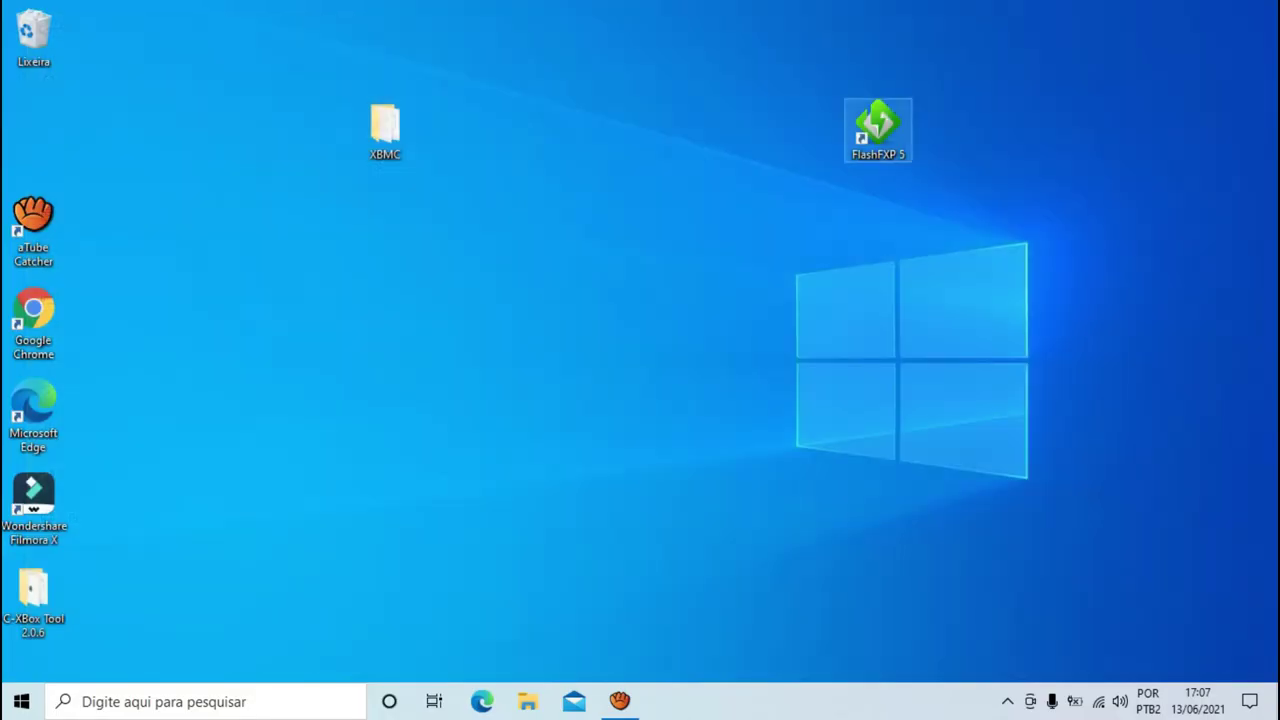
- Launch FlashFXP 5, accept the evaluation notice, and bring up the Conexão Rápida form
click(878, 128)
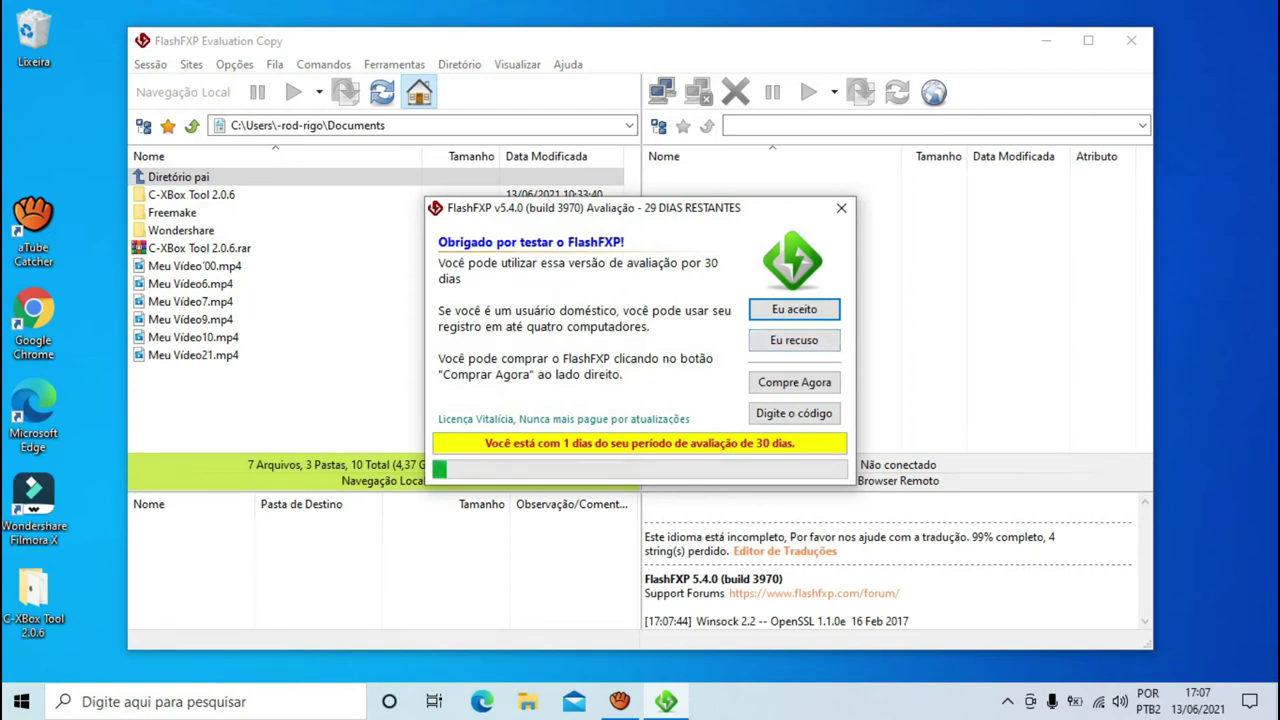
key(Return)
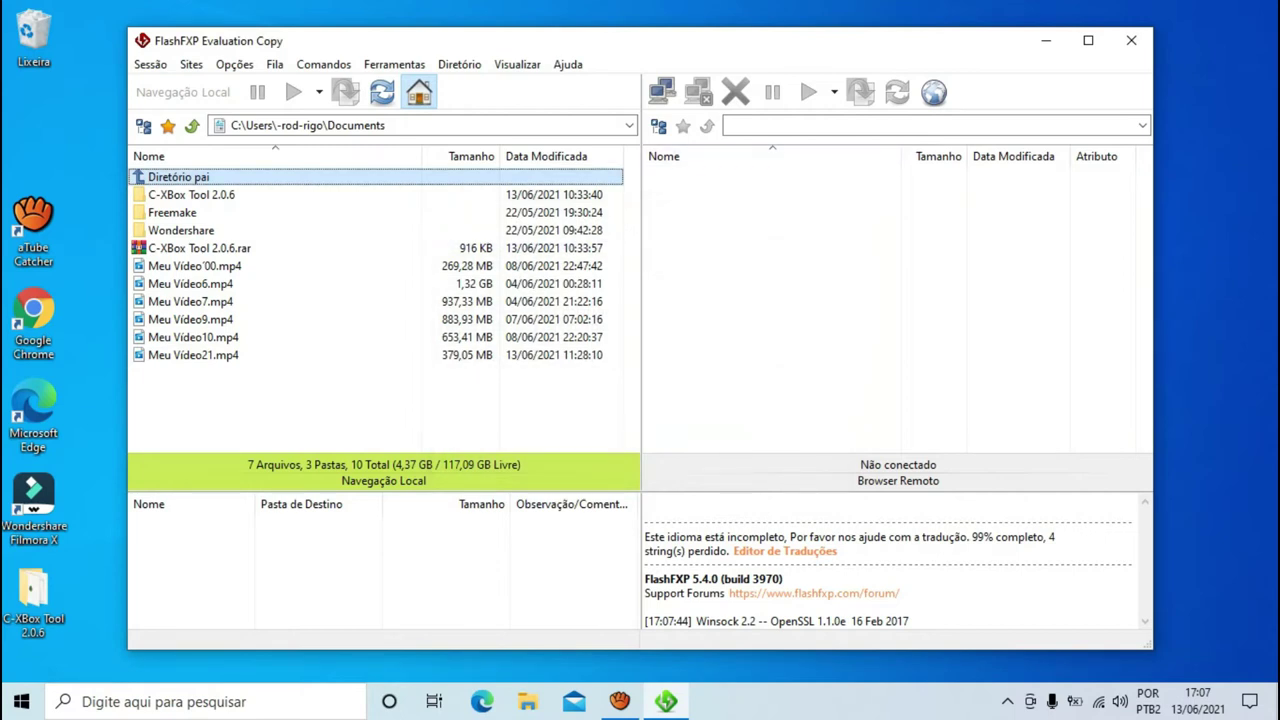
click(662, 92)
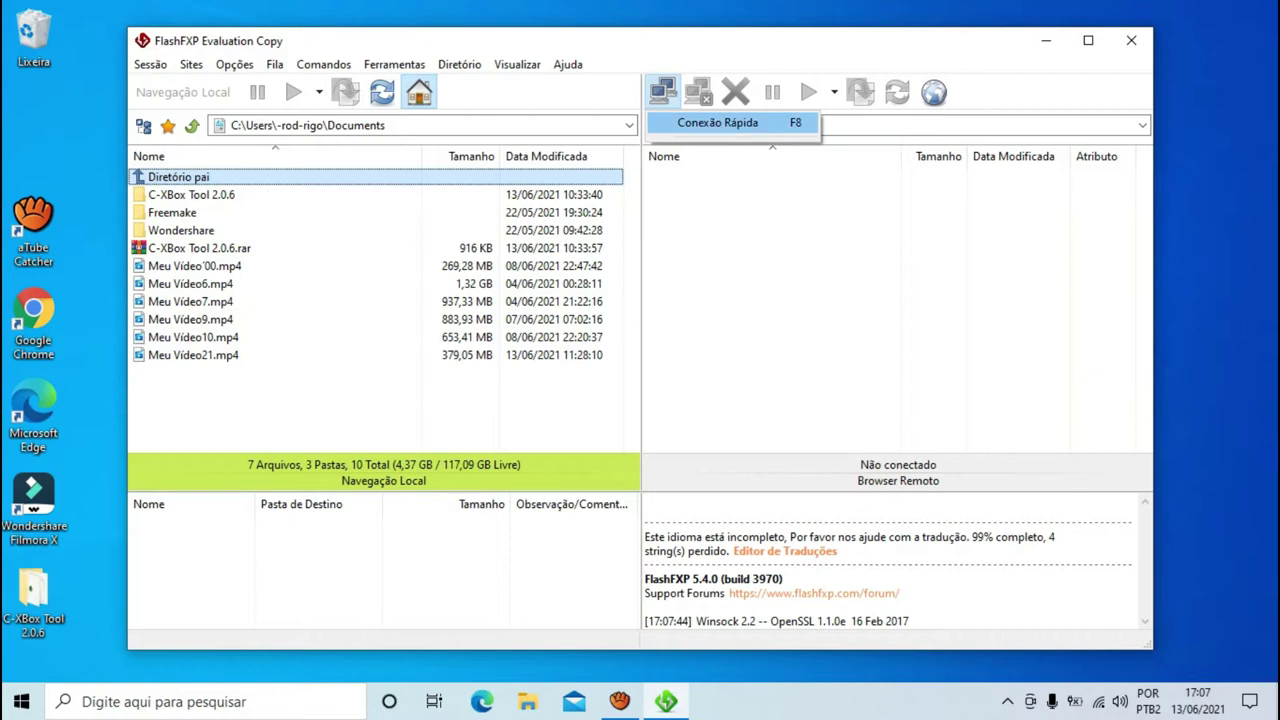
key(Return)
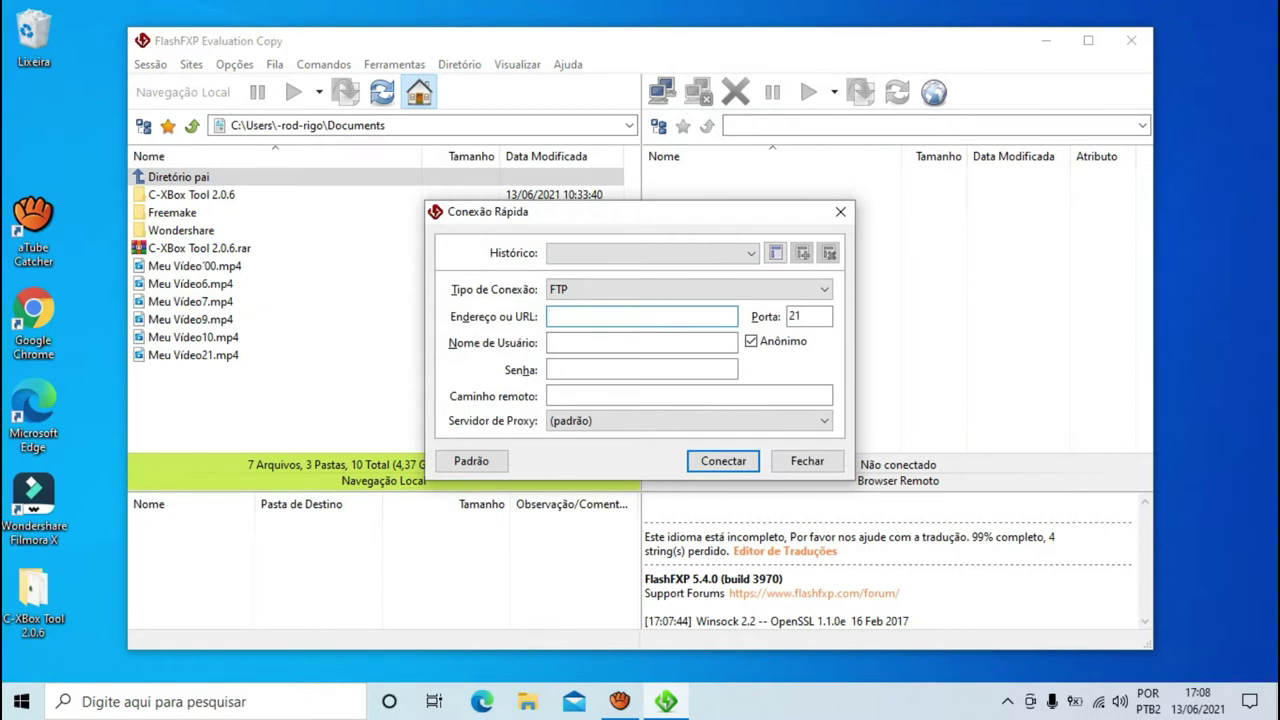
- Connect over FTP to 192.168.1.4 as user xbox with the account password
text(192.168.1.4)
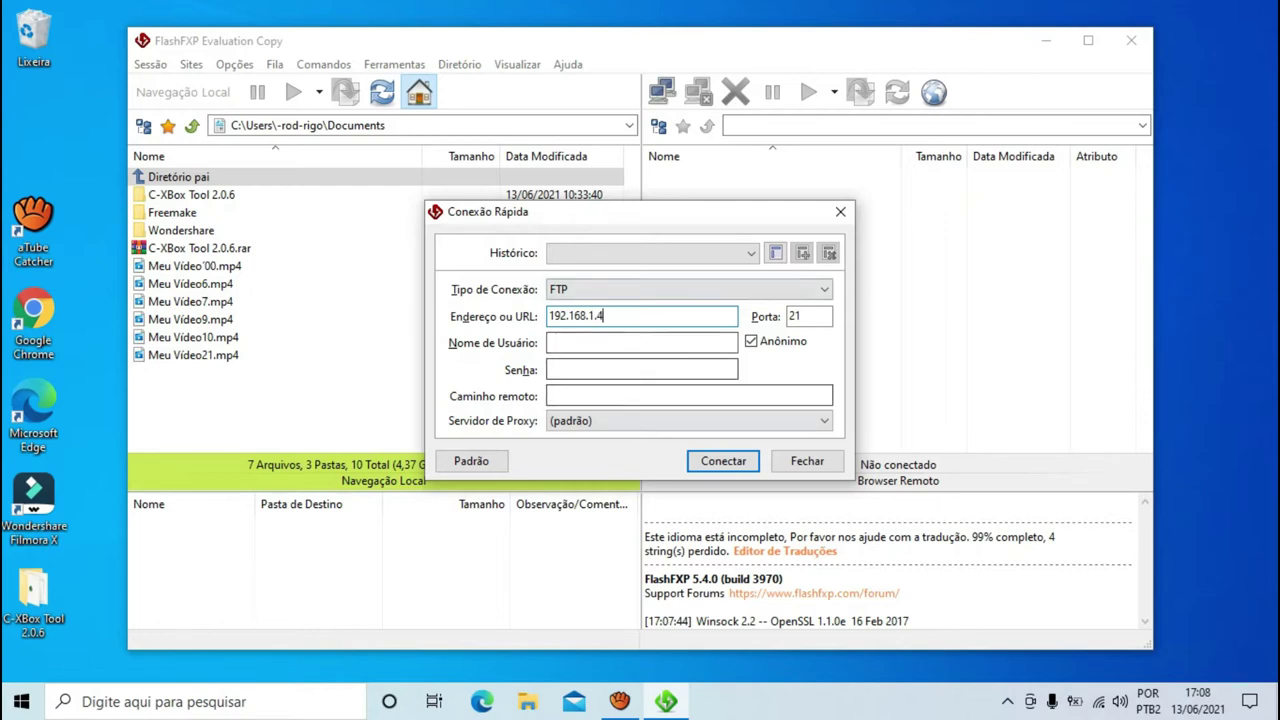
click(641, 342)
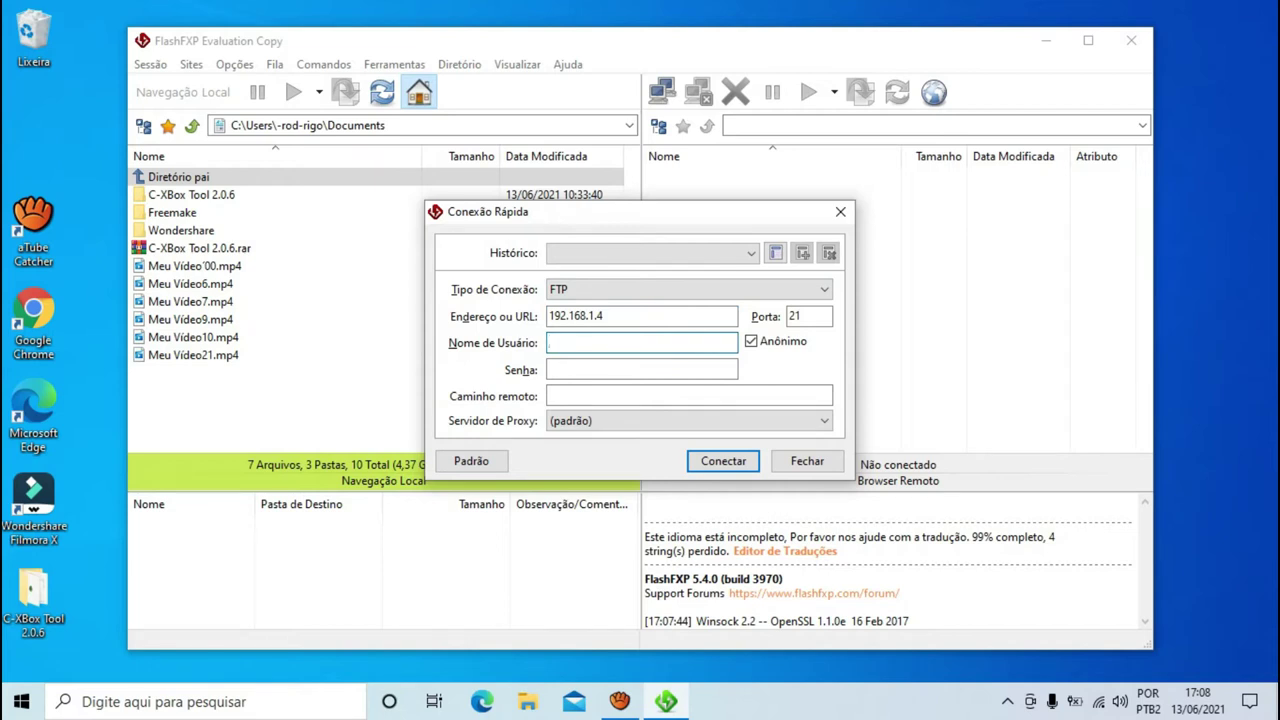
text(xbox)
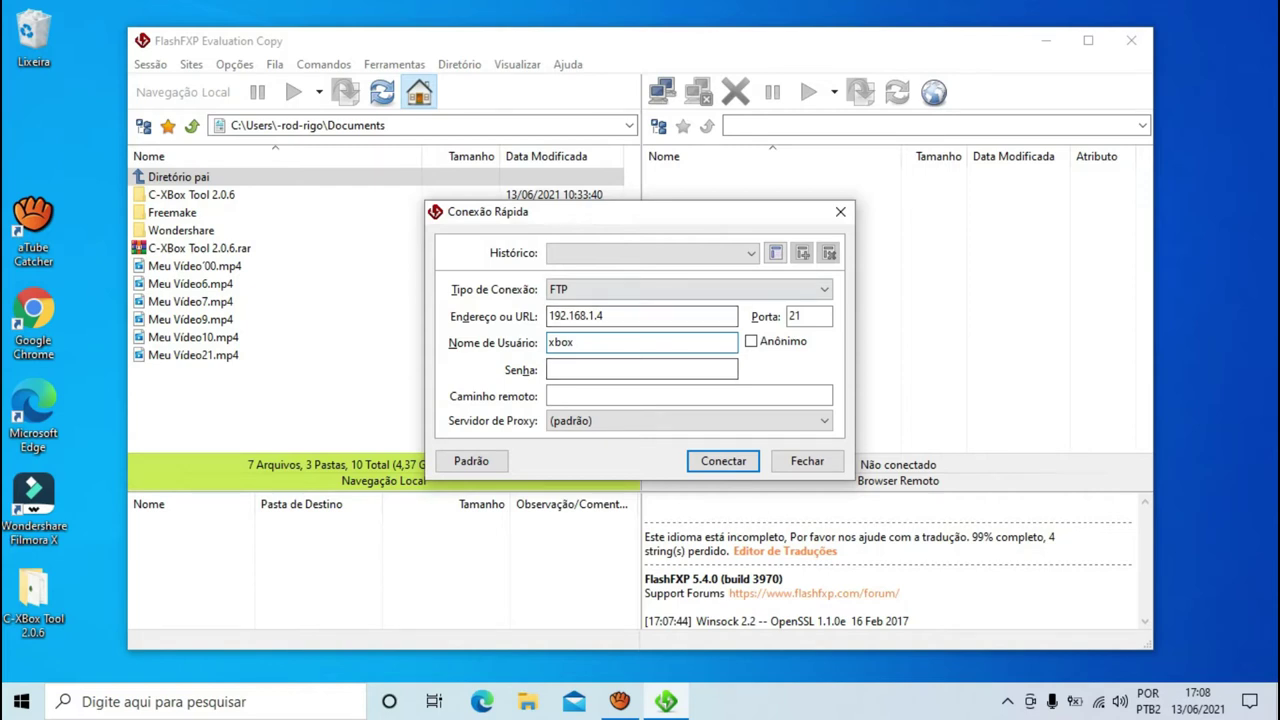
key(Tab)
text(xbox)
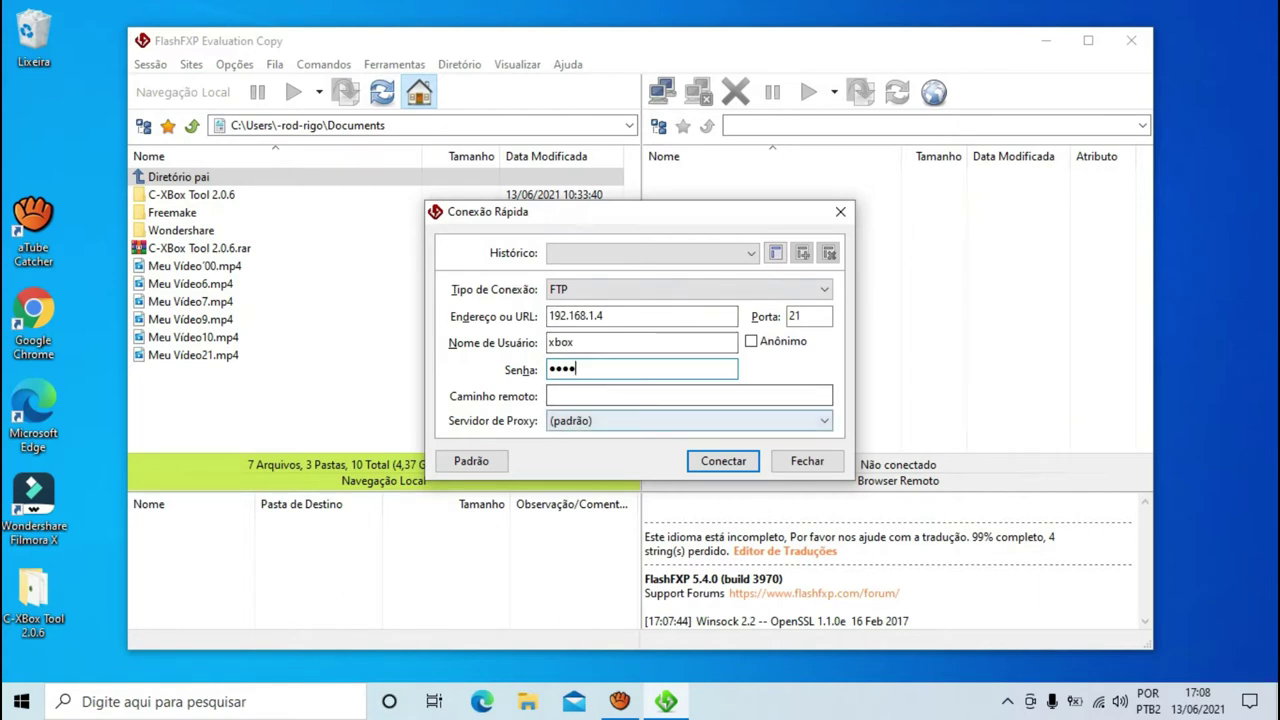
key(Return)
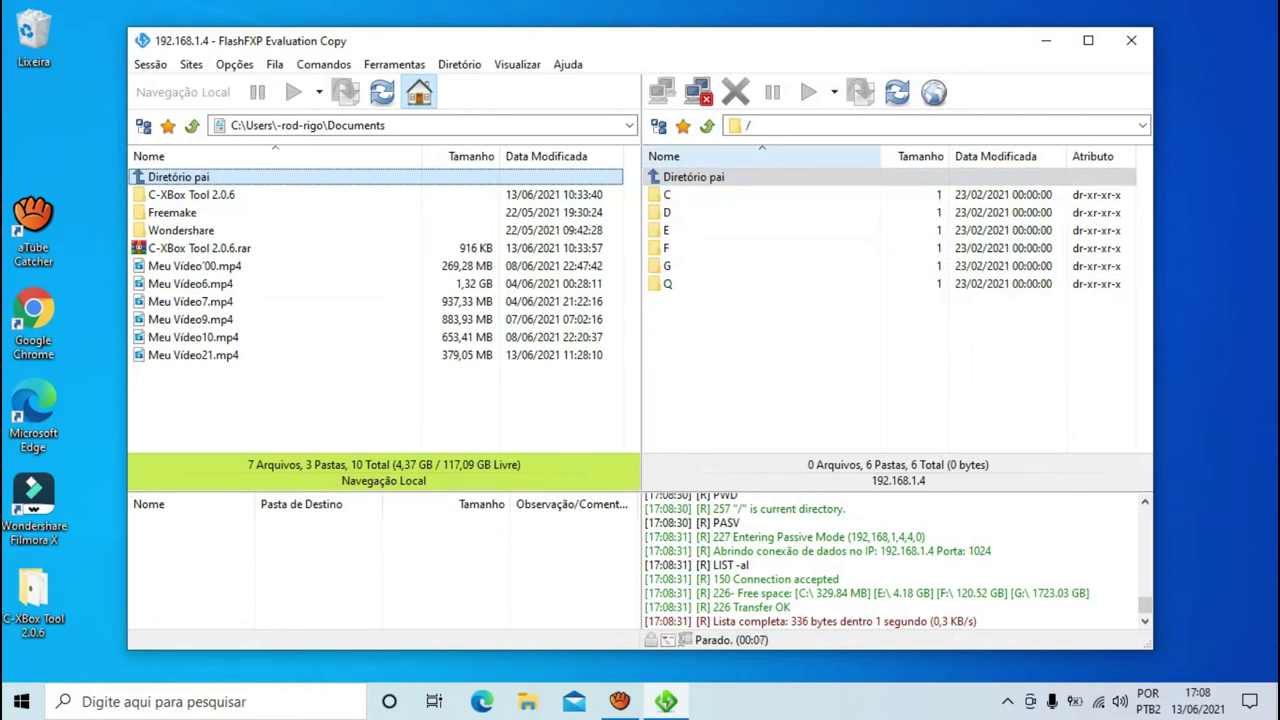
- Delete the XBMC folder from the Xbox's /E/ drive with Apagar, then minimize FlashFXP
double_click(667, 230)
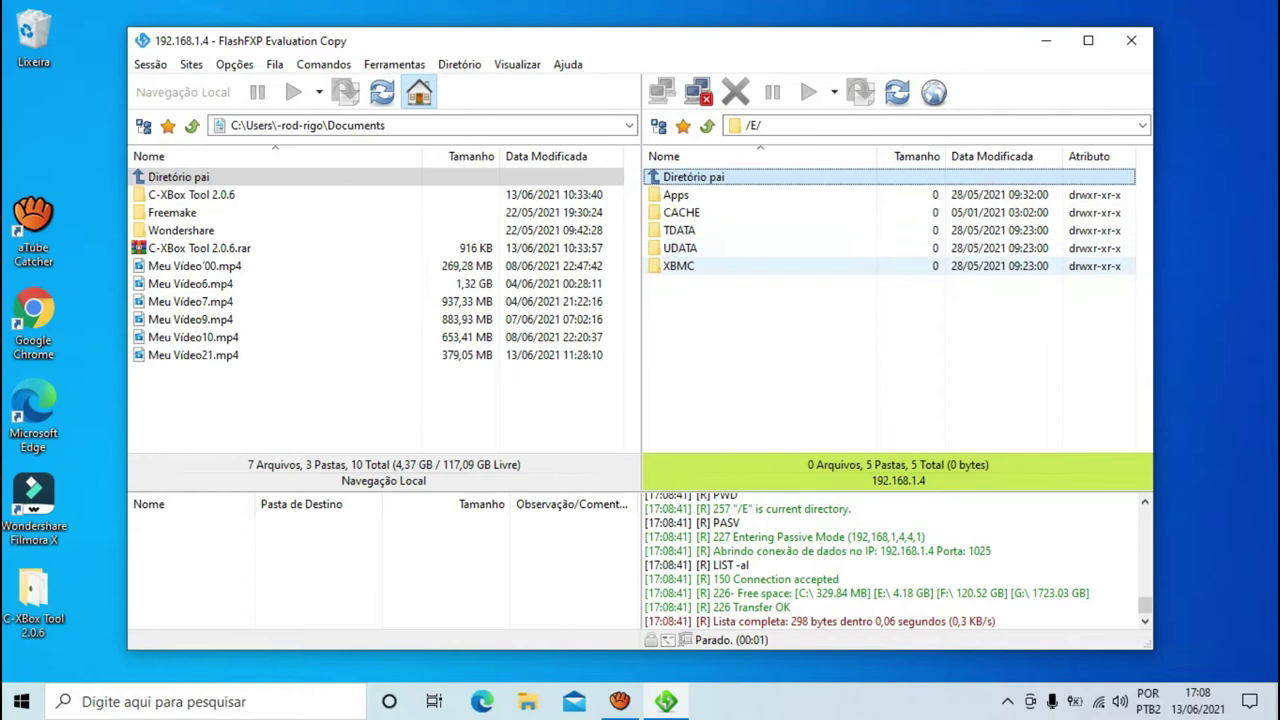
click(678, 266)
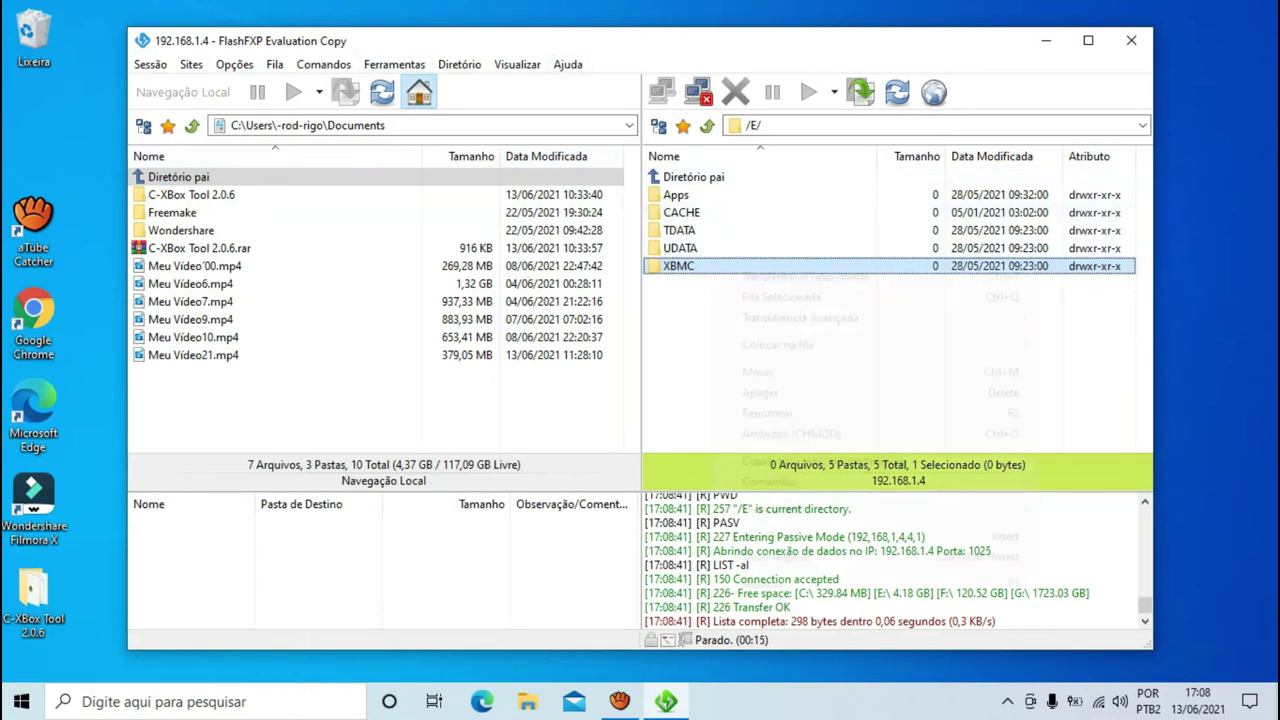
right_click(710, 266)
key(Up)
key(Up)
key(Down)
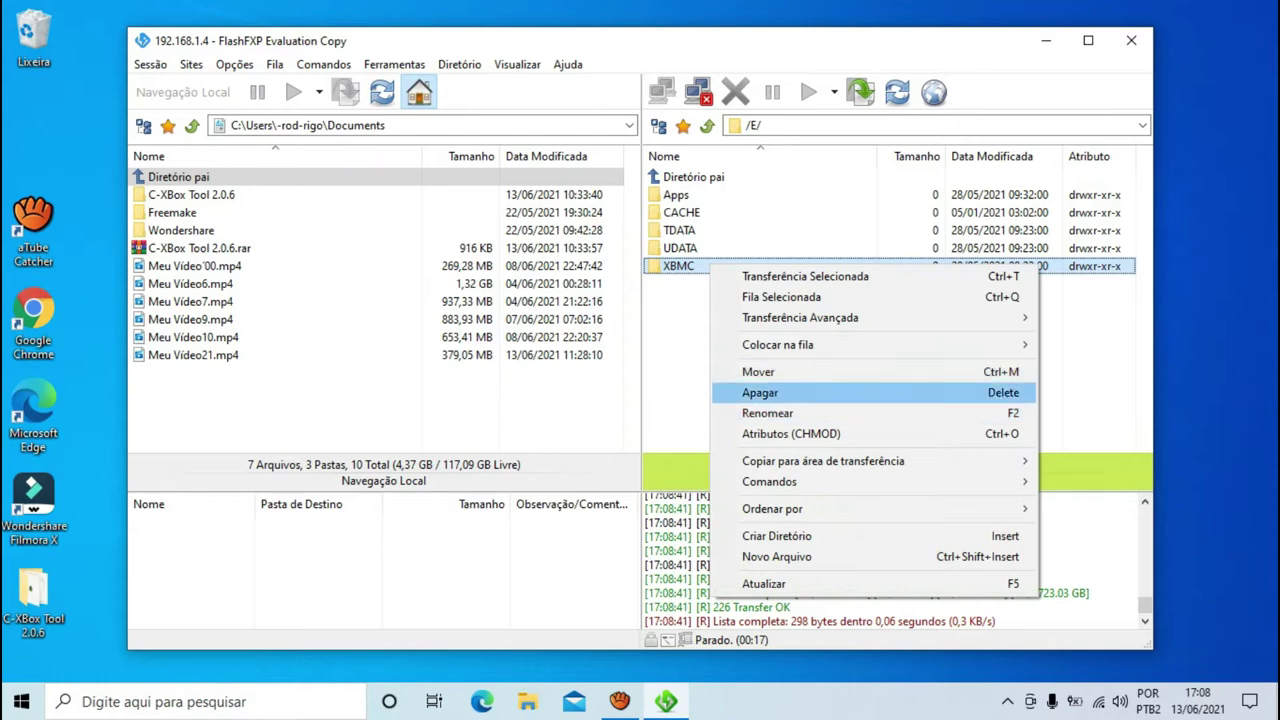
key(Return)
key(Return)
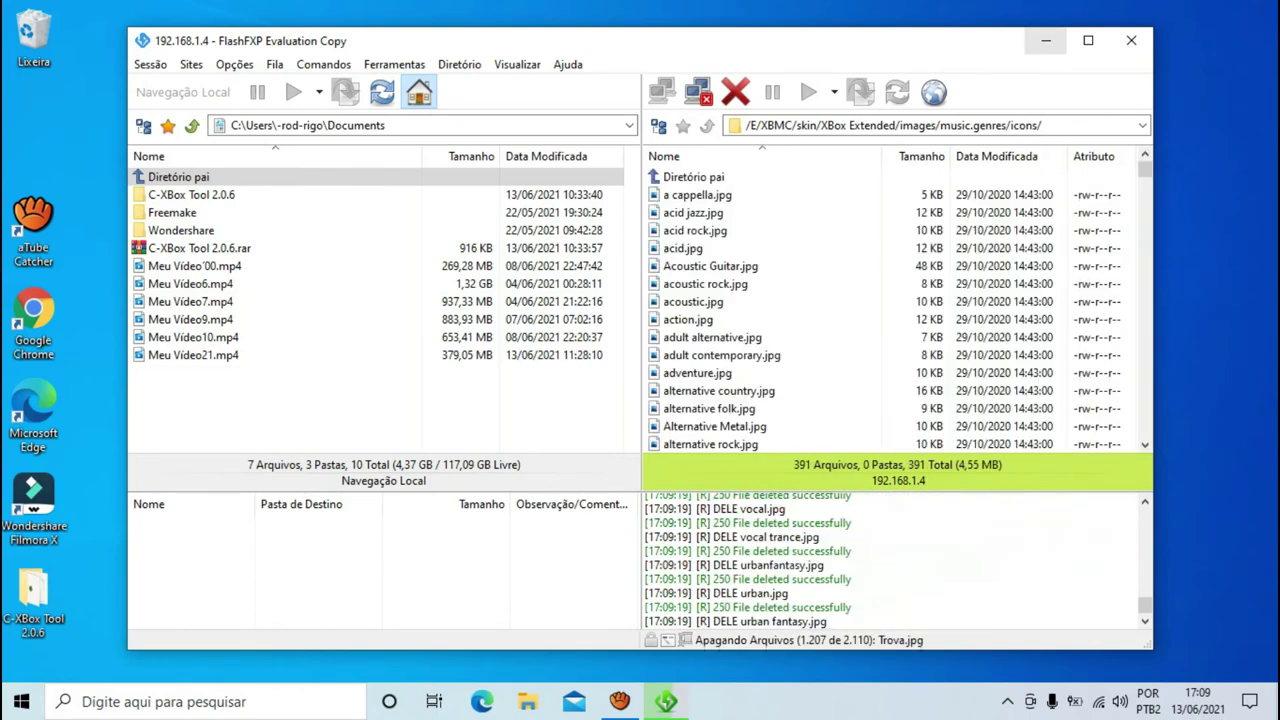
click(1046, 41)
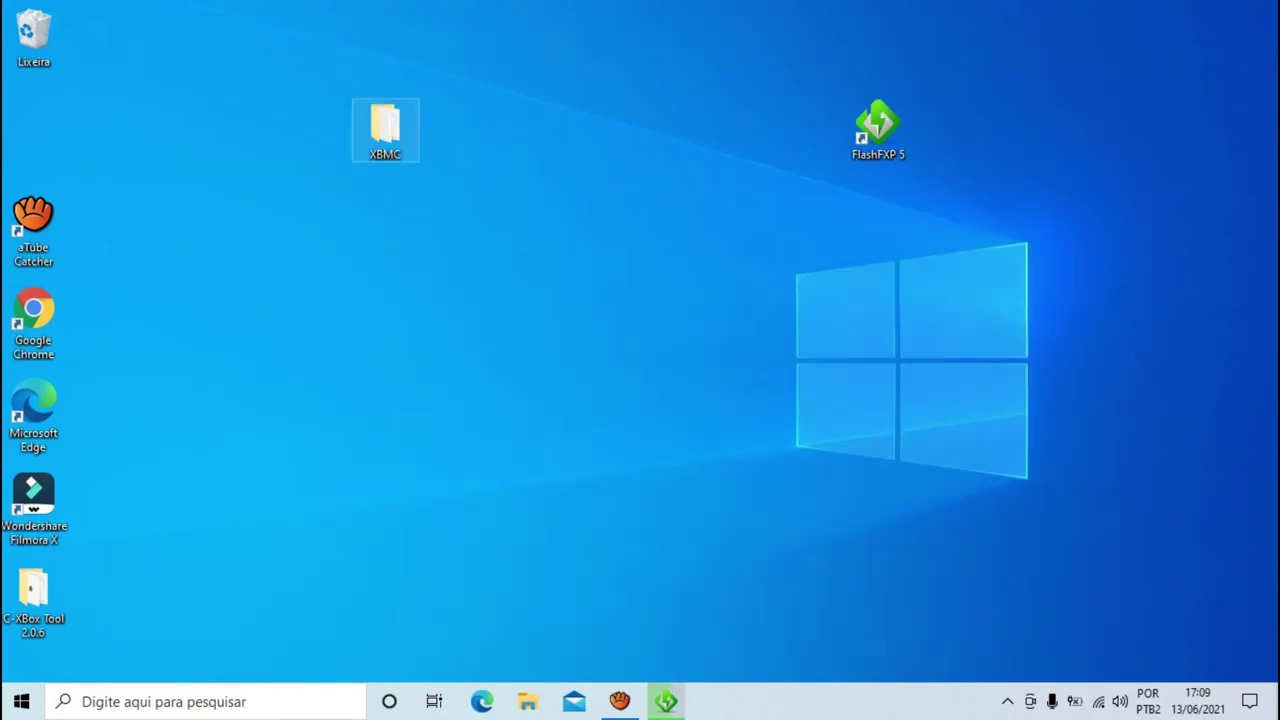
double_click(385, 128)
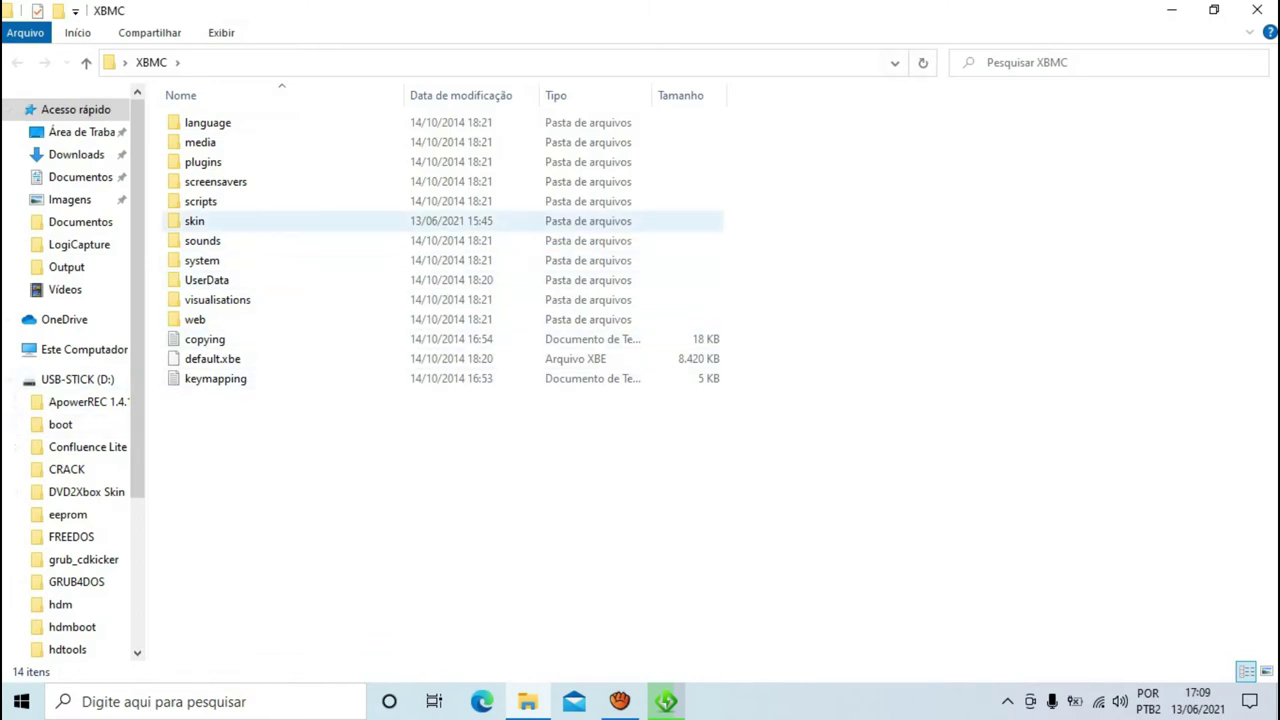
double_click(195, 220)
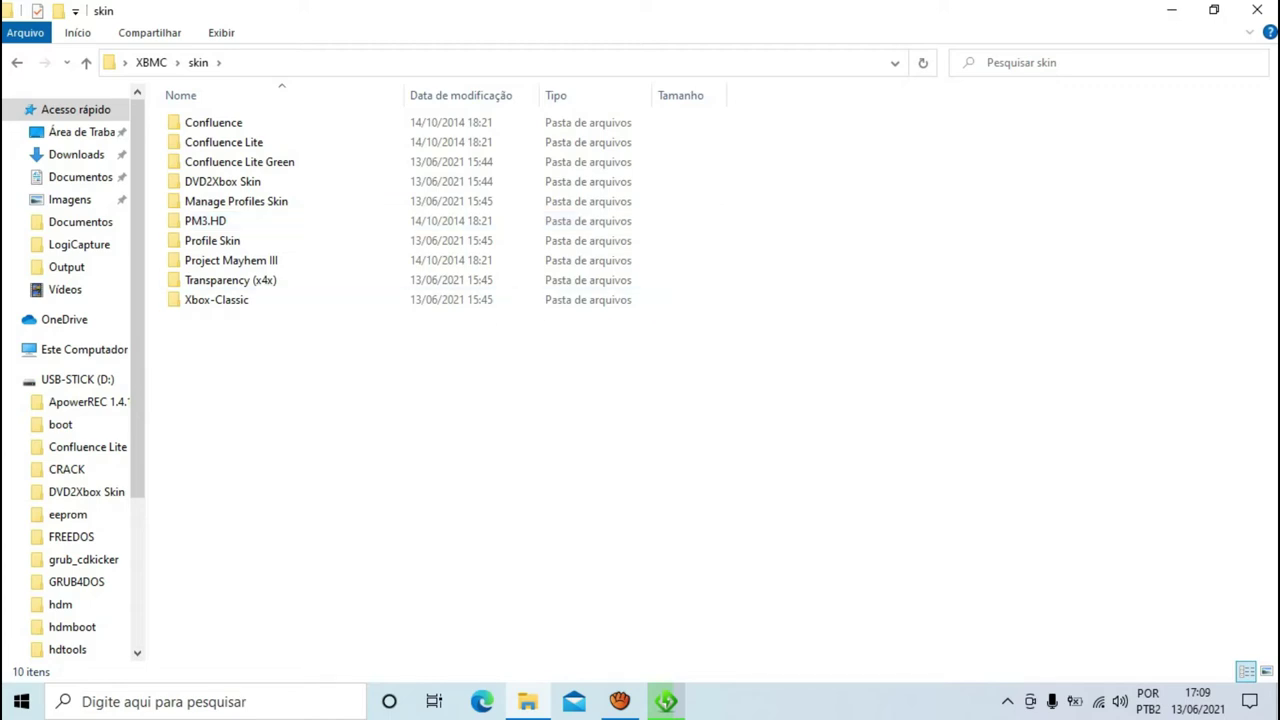
drag(302, 436, 257, 126)
key(Escape)
mouse_move(214, 300)
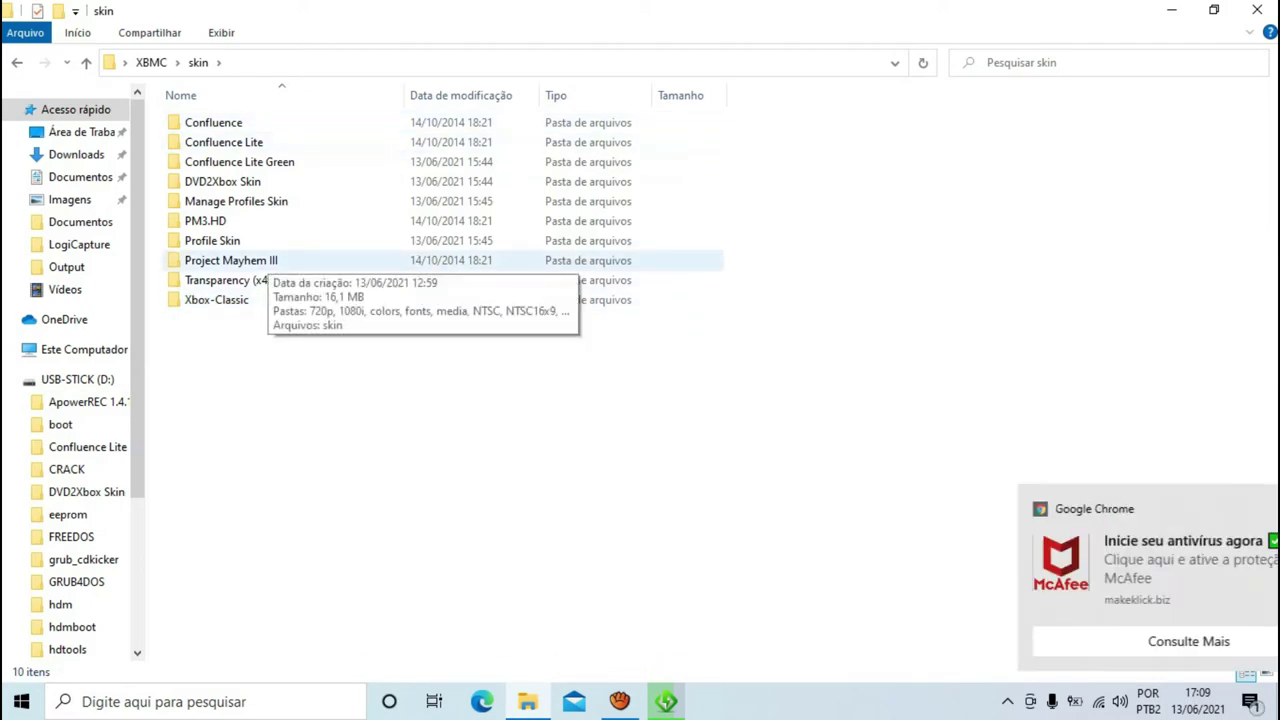
click(1257, 10)
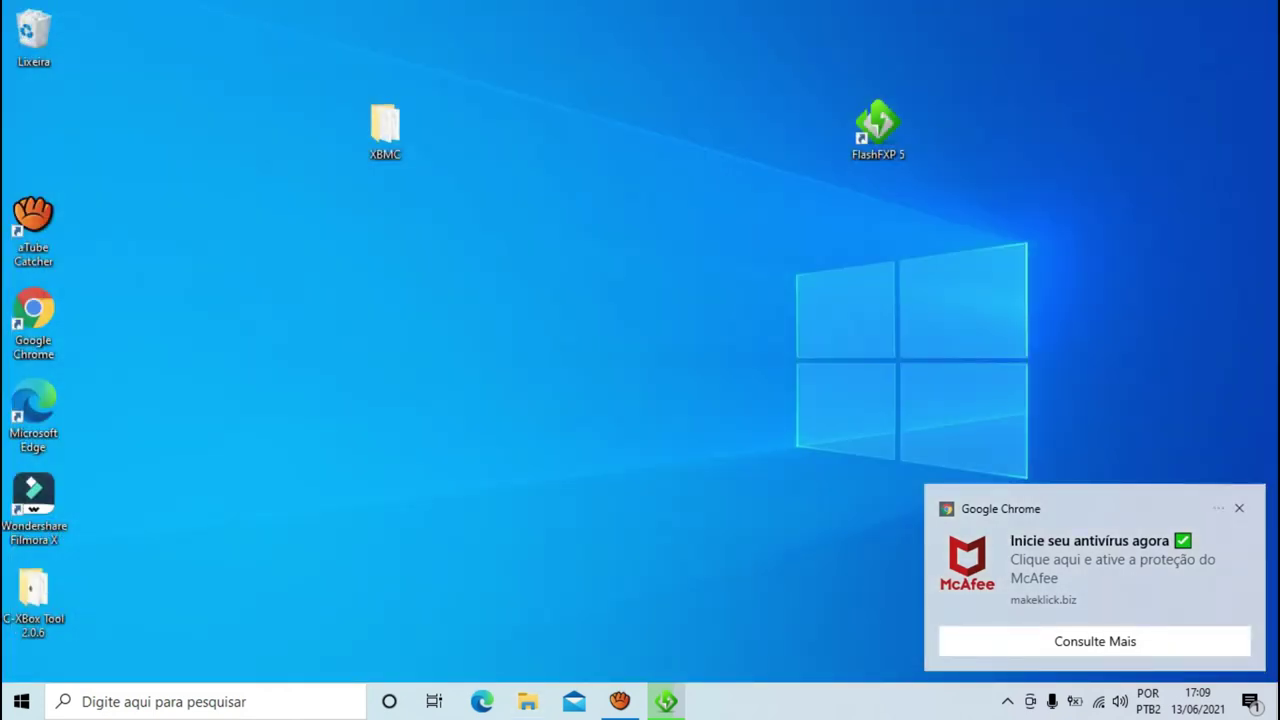
- Restore FlashFXP from the taskbar, briefly showing and hiding aTube Catcher while the deletion finishes
click(666, 701)
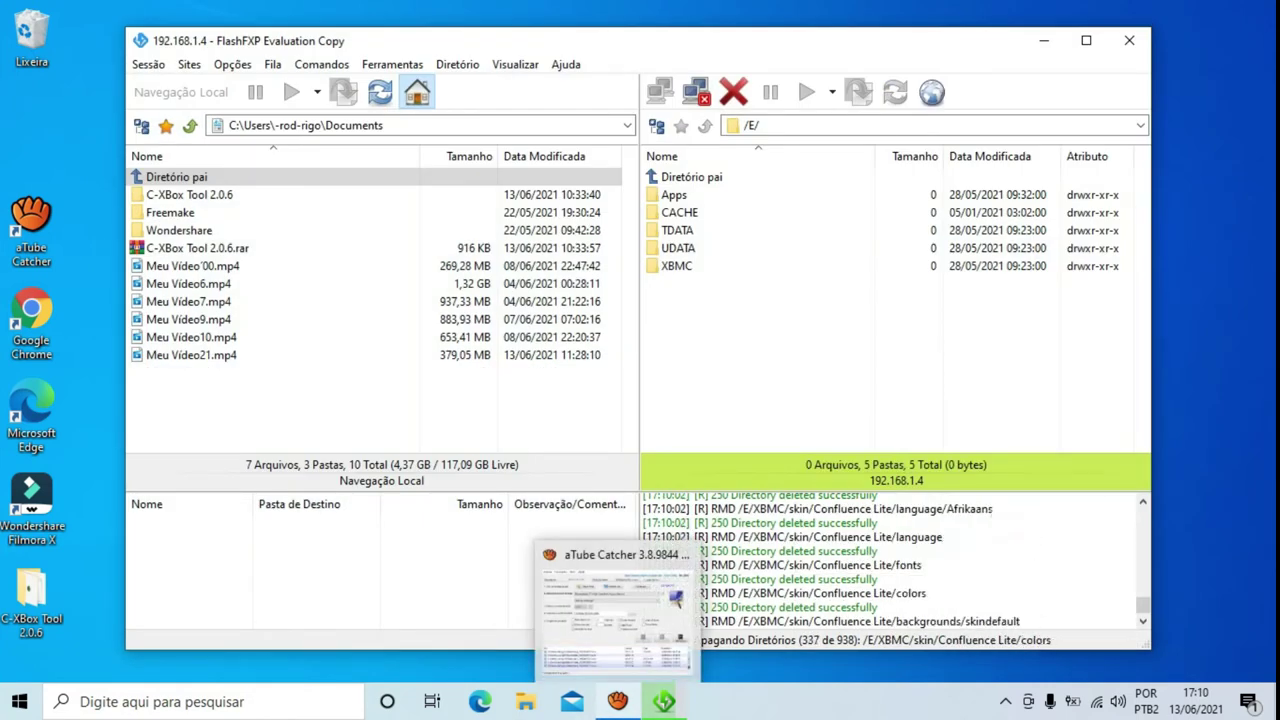
click(617, 701)
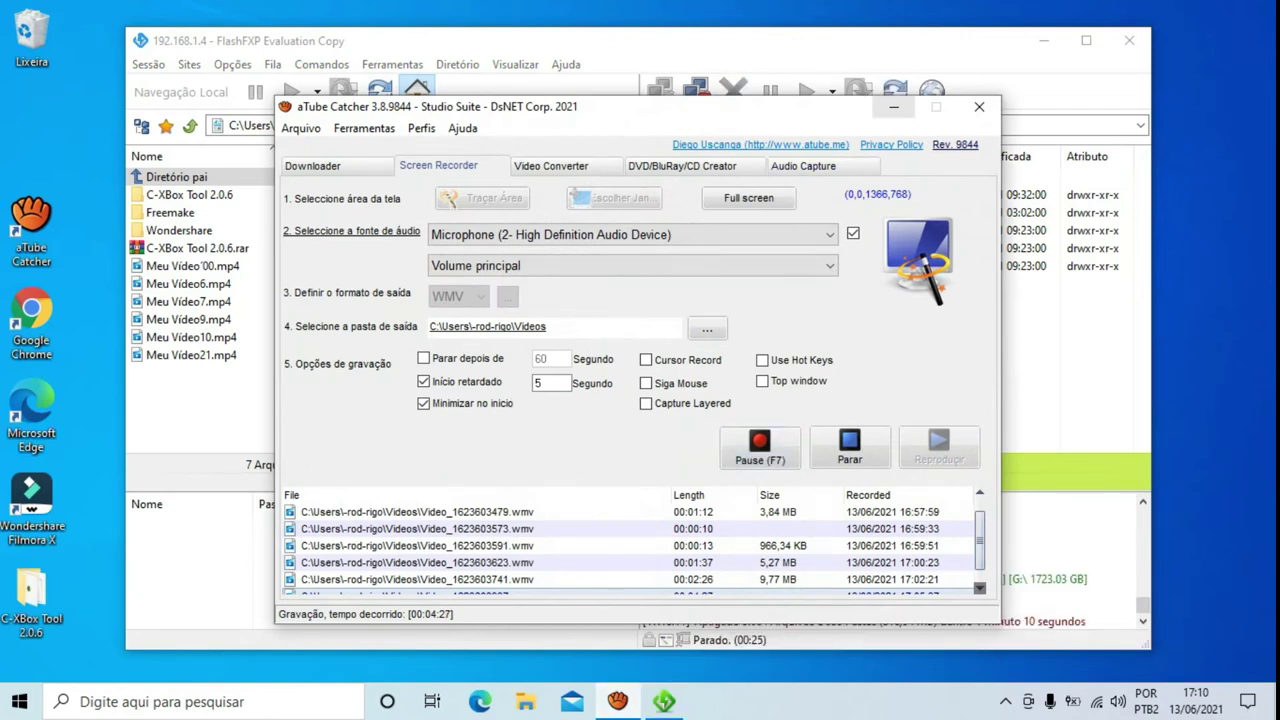
click(894, 107)
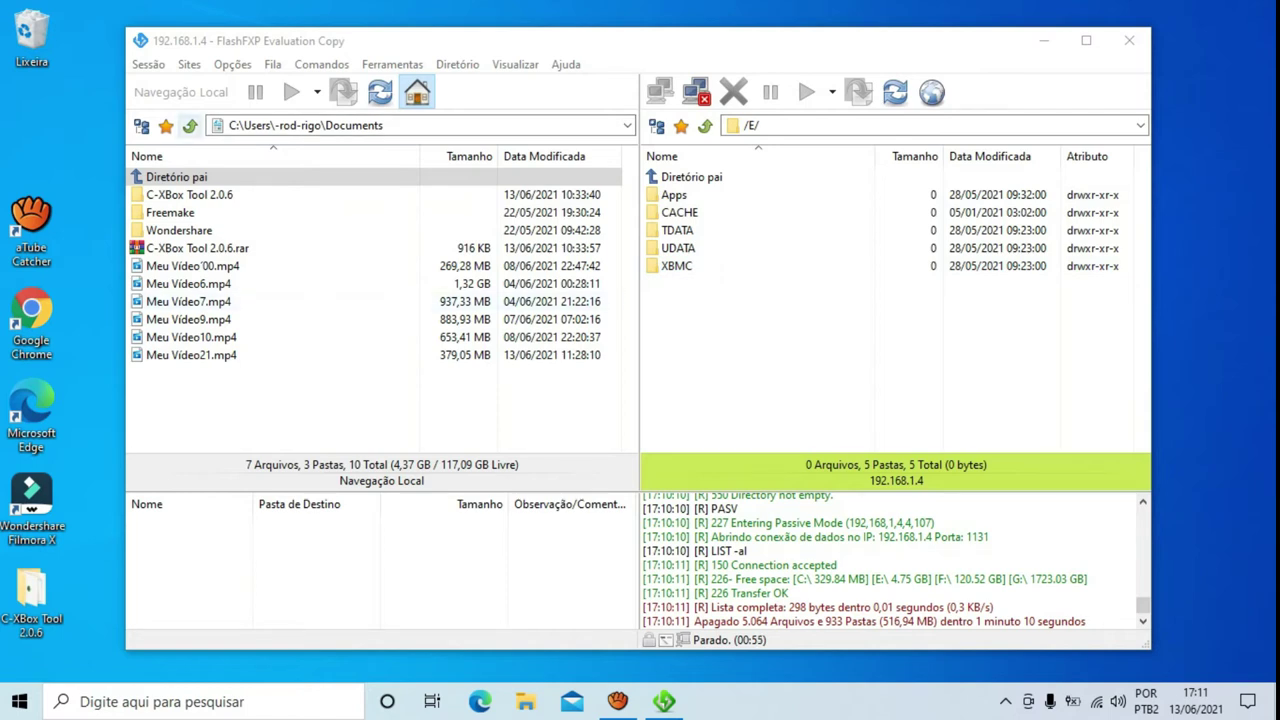
- Upload the Área de Trabalho XBMC folder to the Xbox's /E/ drive via Transferência Selecionada
double_click(176, 176)
click(187, 212)
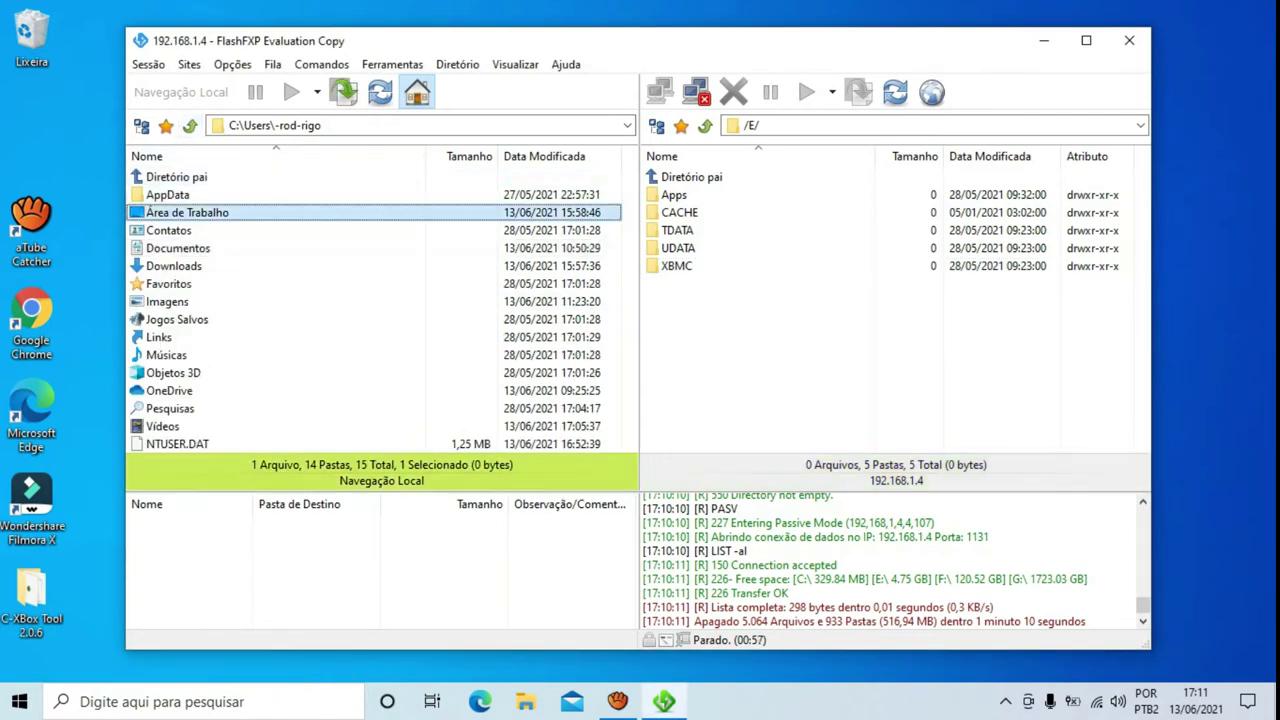
double_click(187, 212)
click(187, 212)
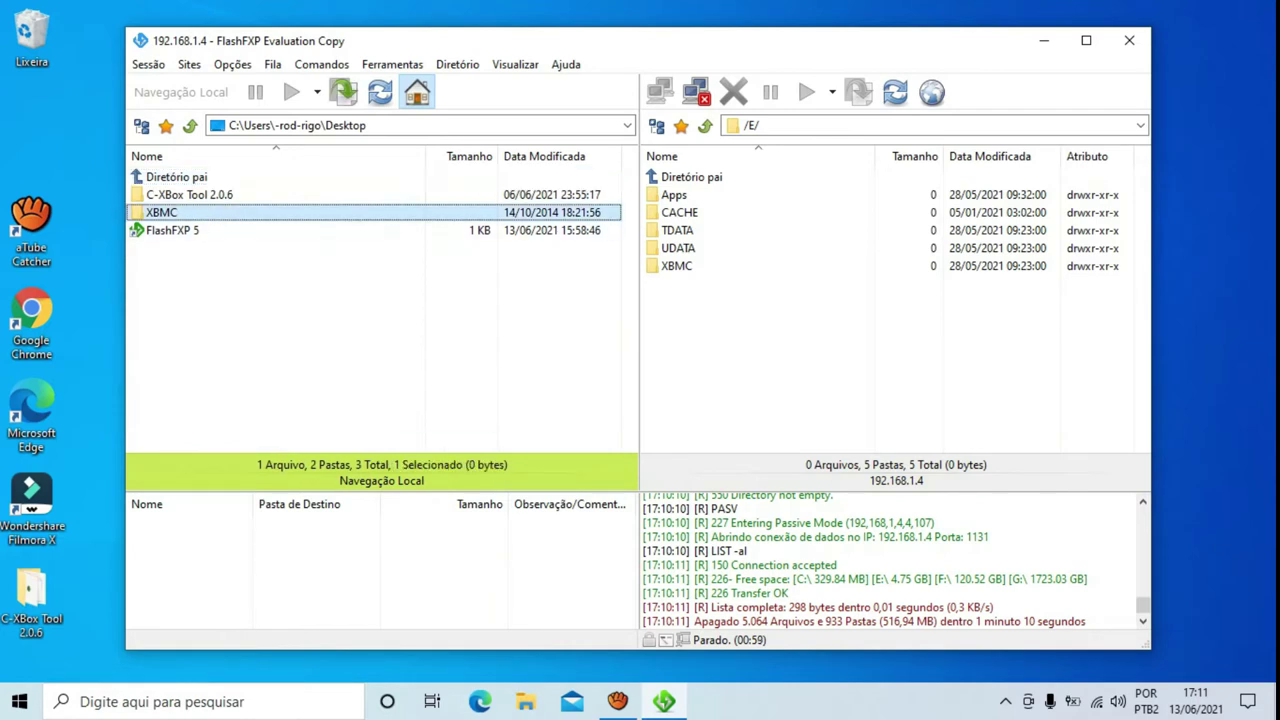
right_click(201, 215)
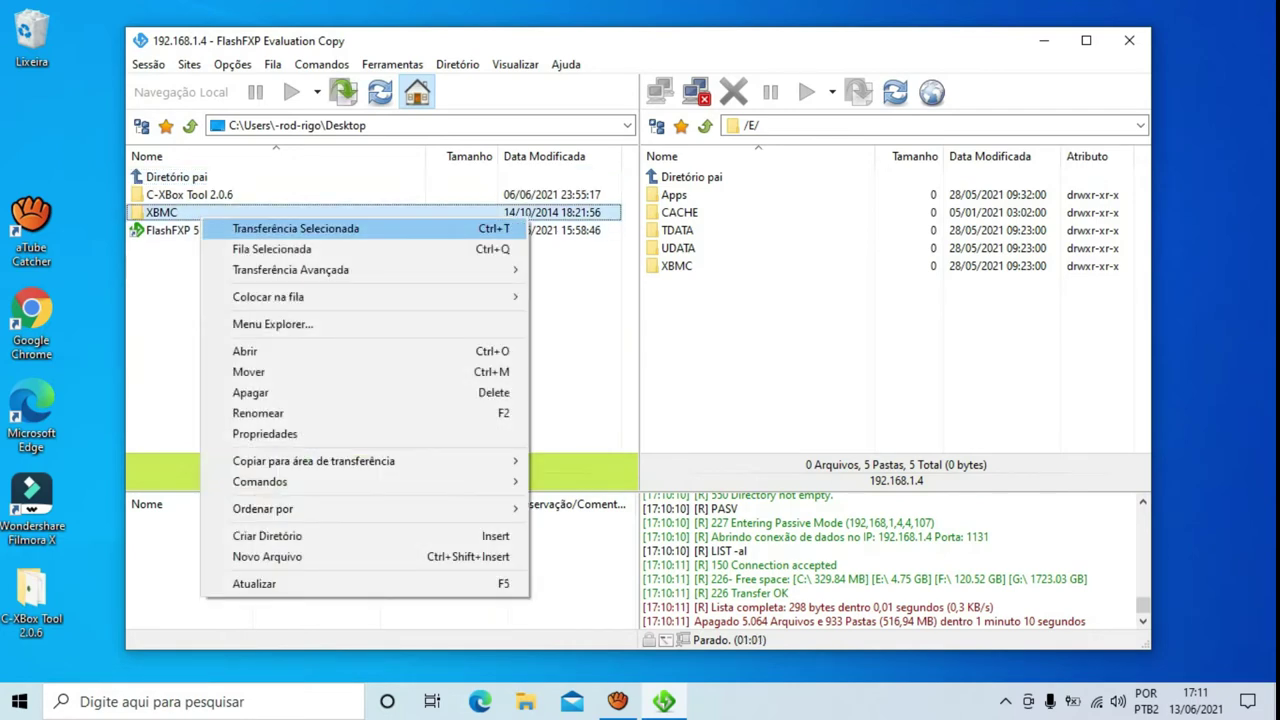
click(295, 228)
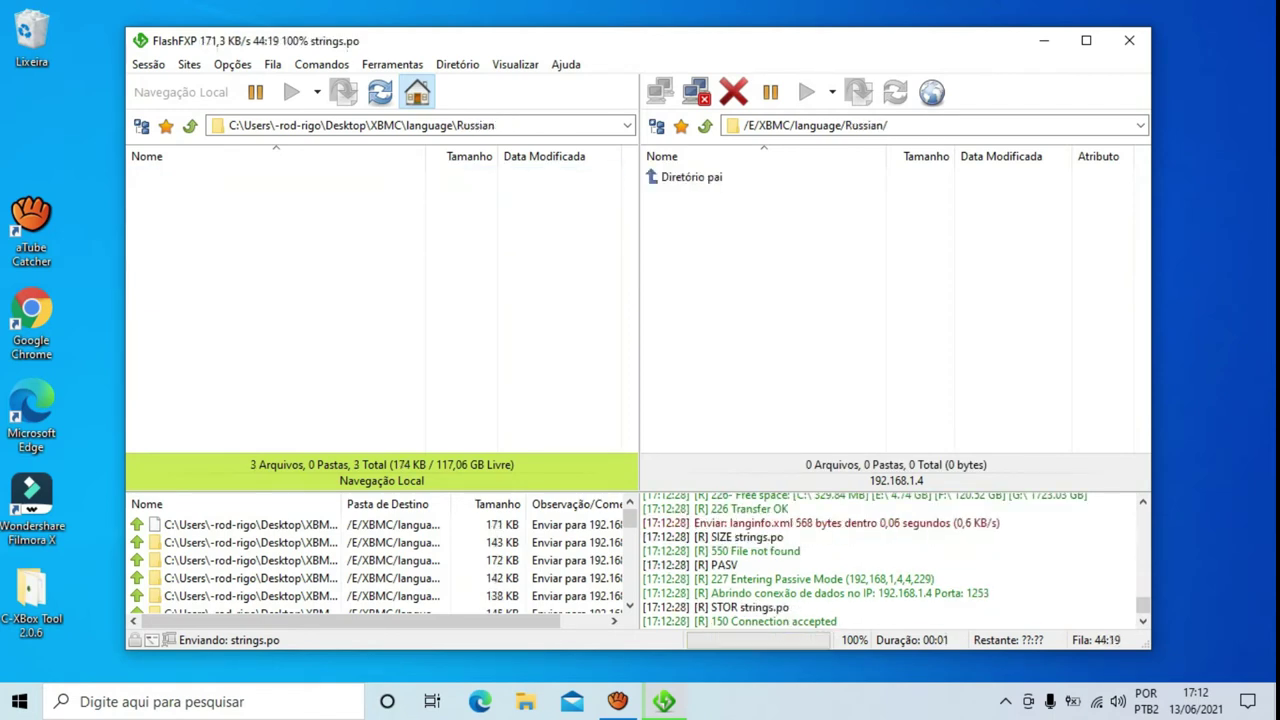
mouse_move(617, 701)
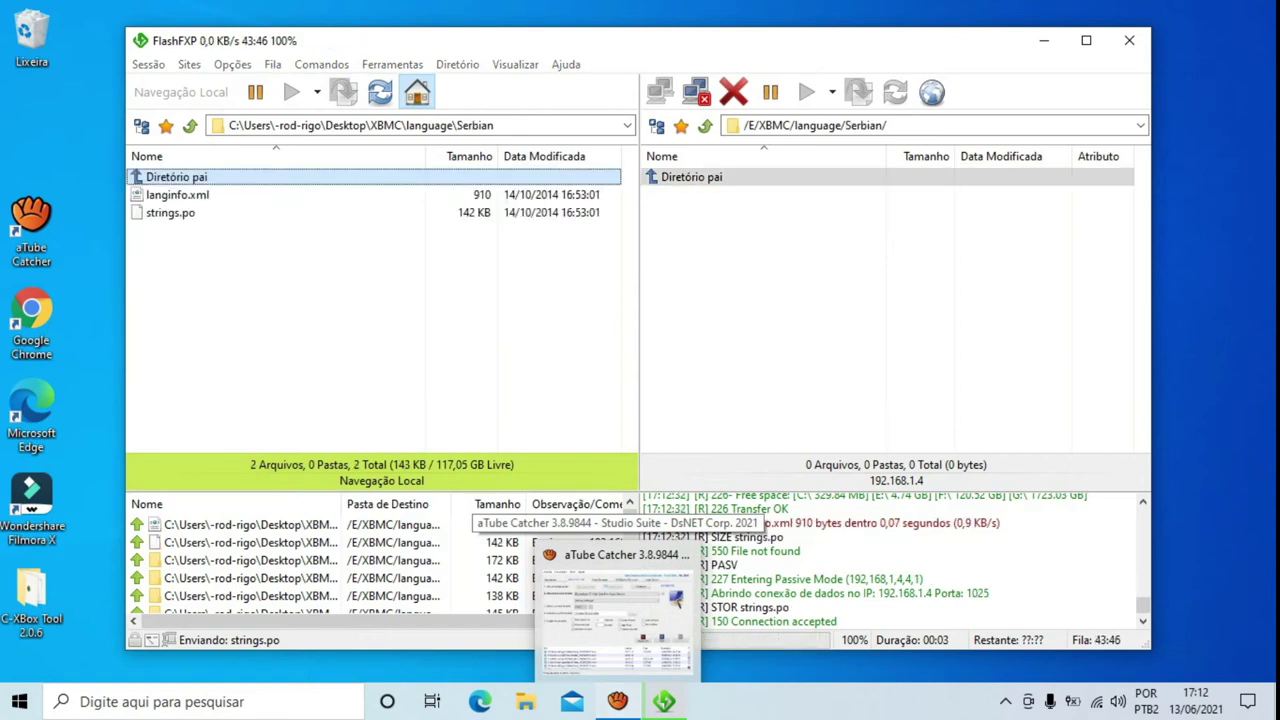
- Open /E/XBMC/skin on the Xbox to confirm Xbox-Classic is present, then close FlashFXP
click(617, 610)
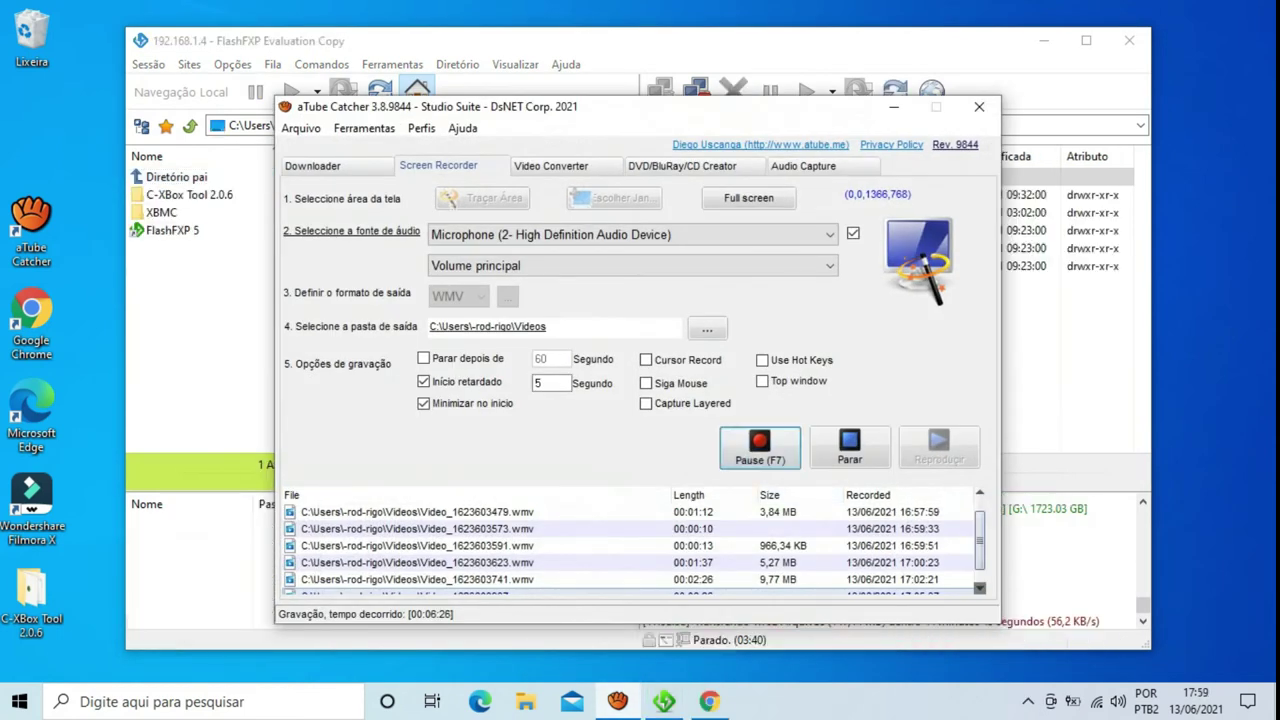
click(893, 106)
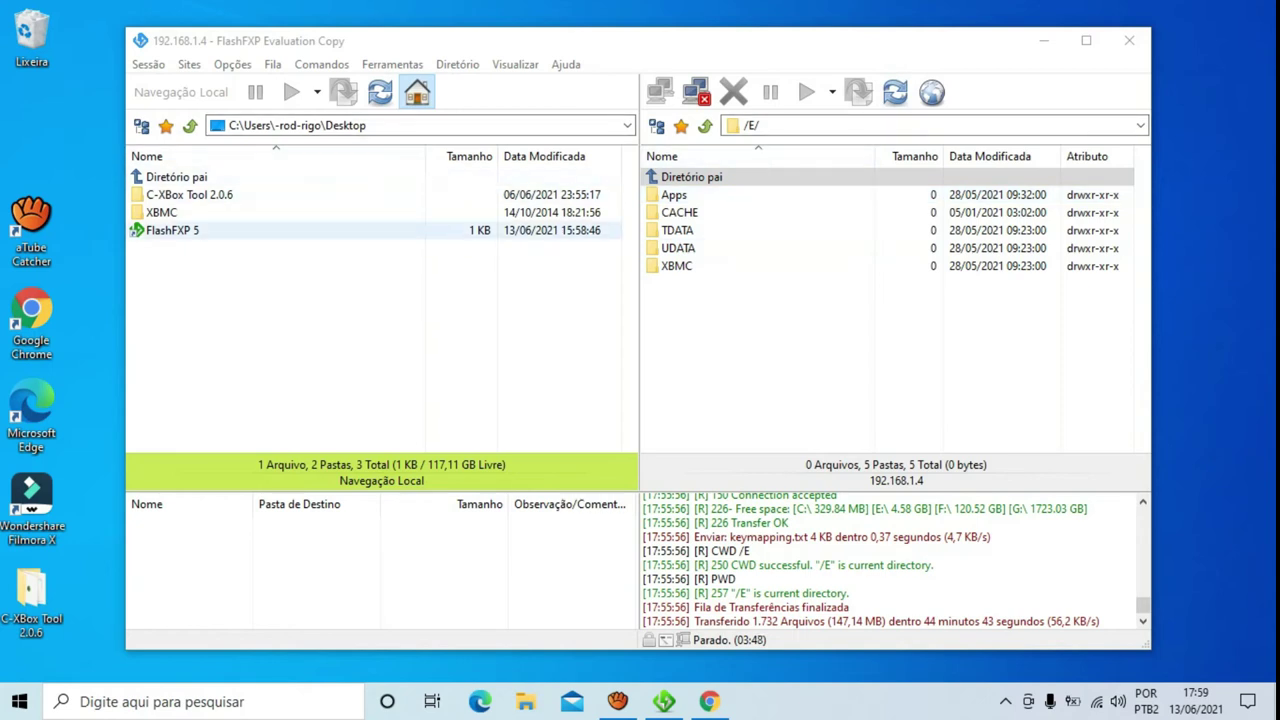
double_click(676, 265)
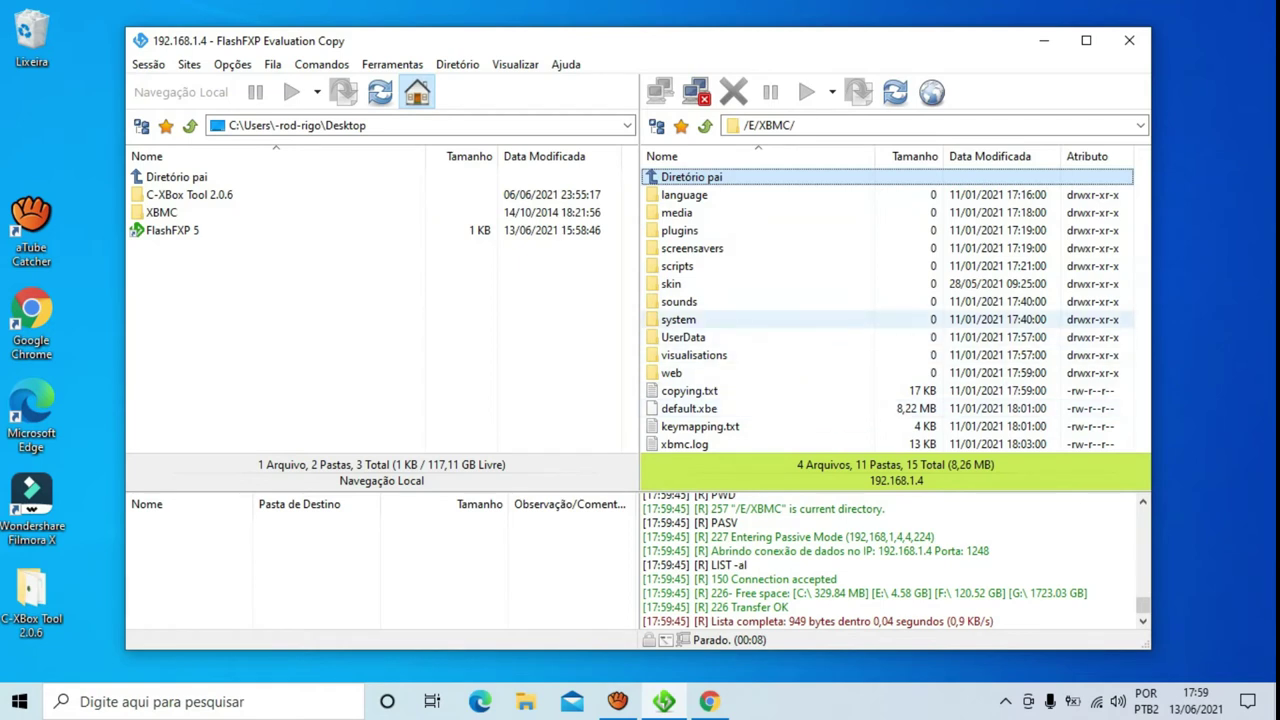
double_click(671, 284)
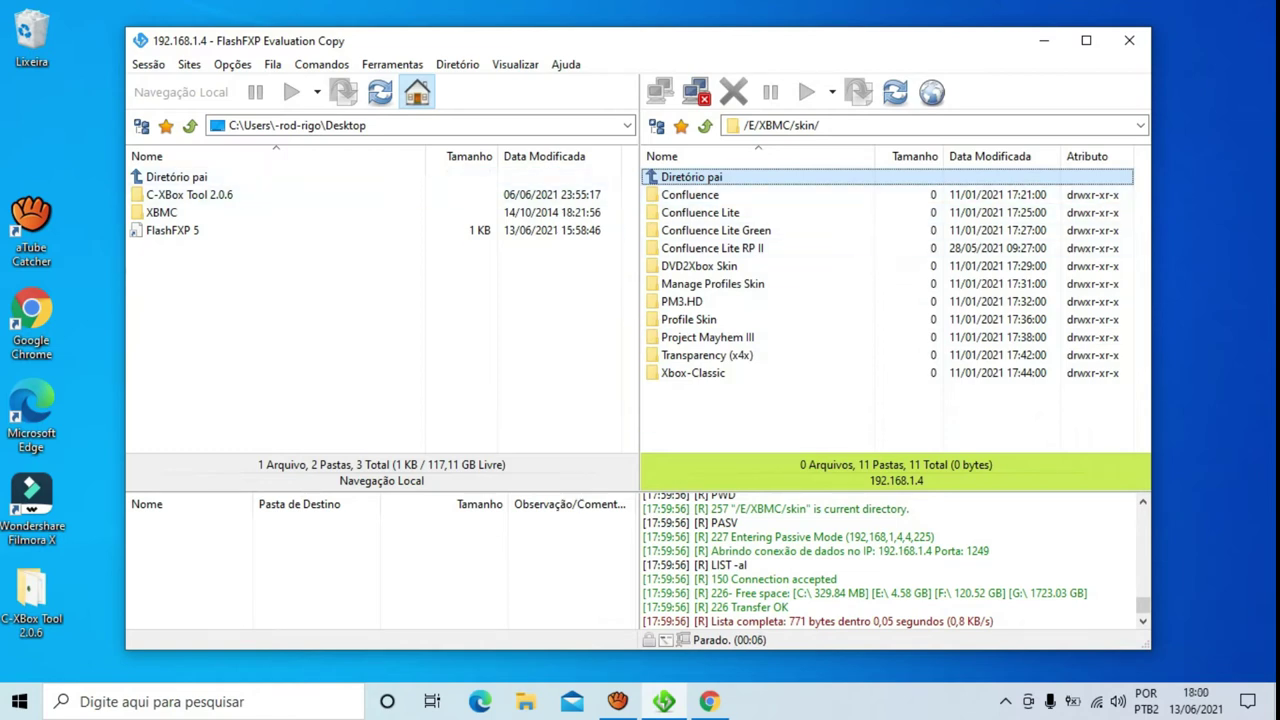
click(1129, 40)
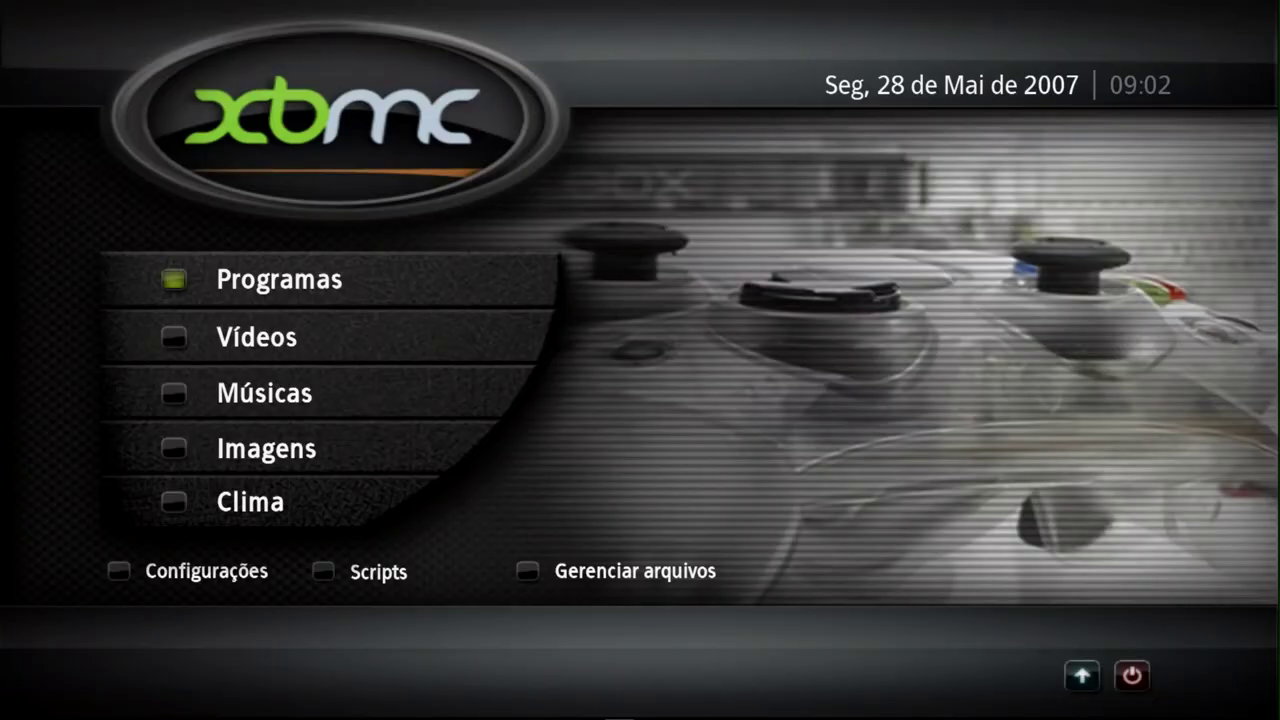
key(Down)
key(Down)
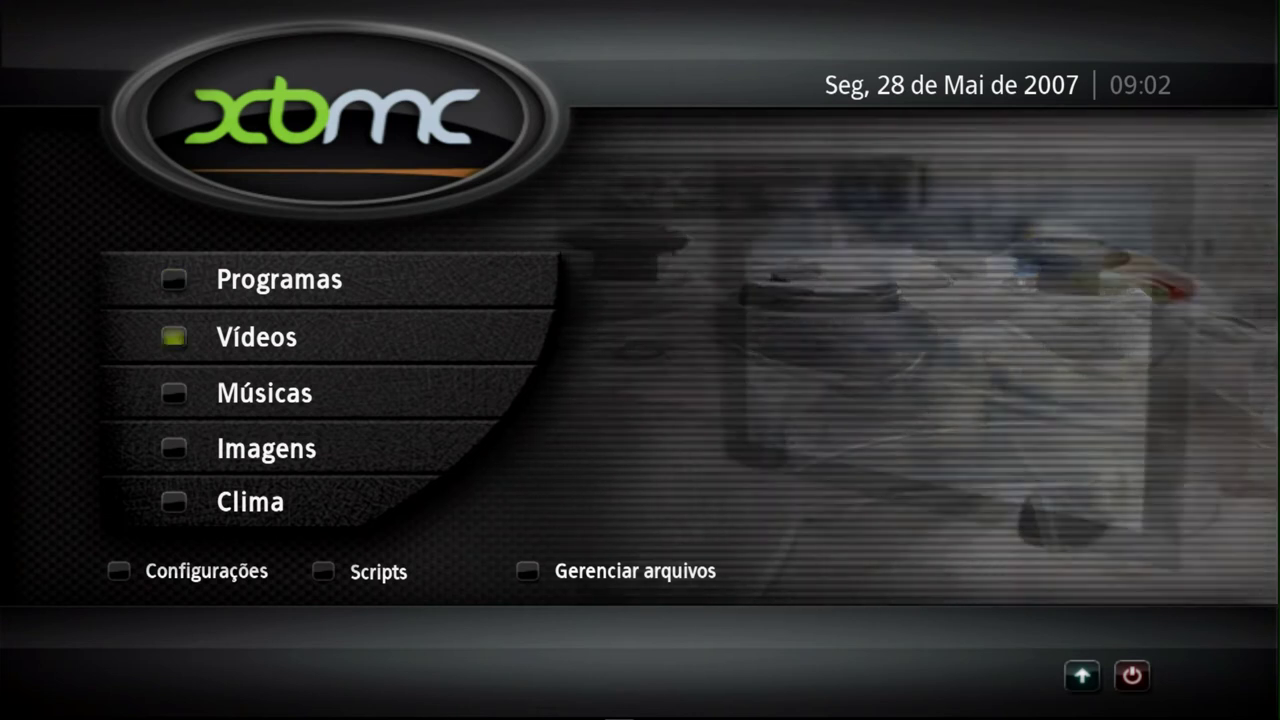
key(Down)
key(Down)
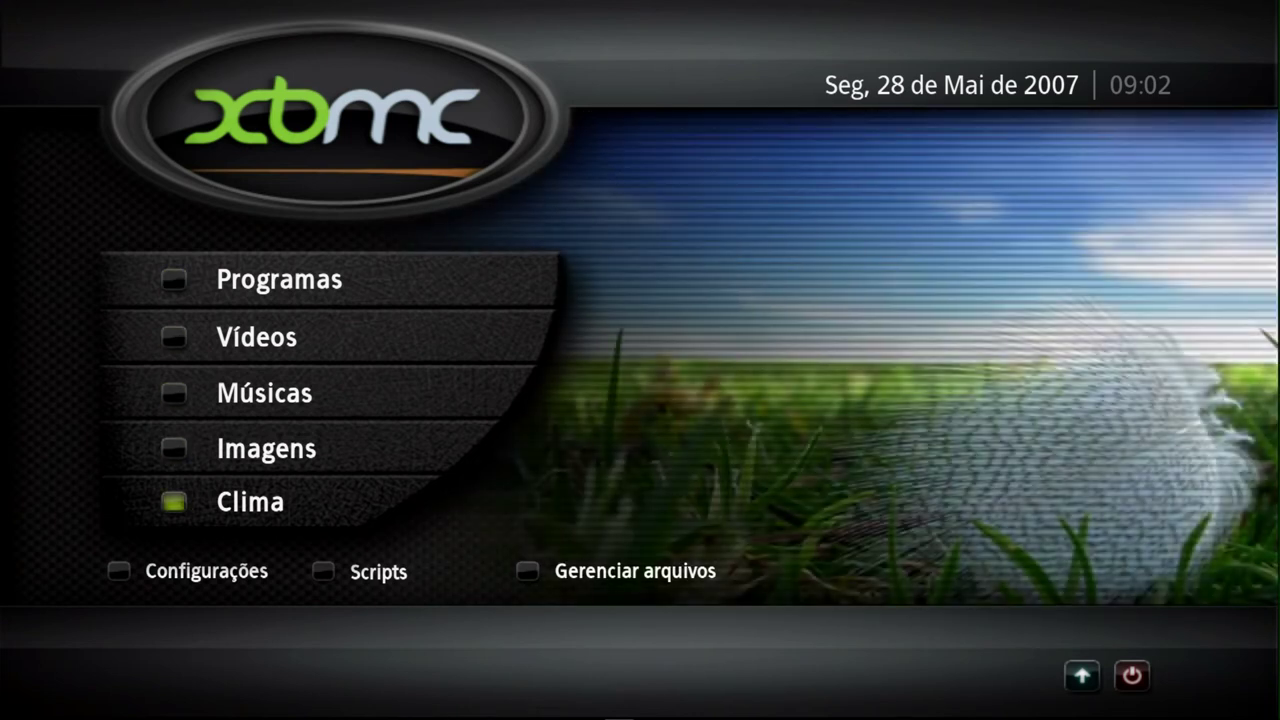
key(Down)
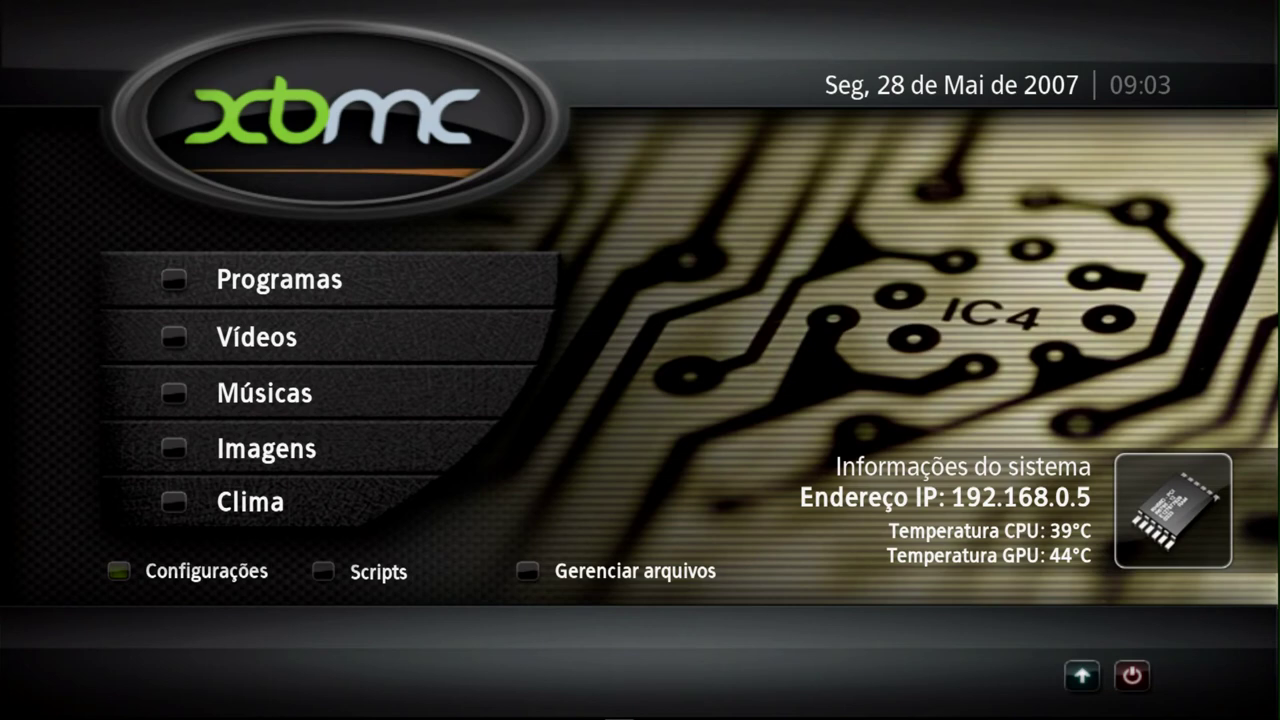
- In Configurações > Aparência, cycle the Skin option to (12/12) Xbox-Classic and apply it
key(Return)
key(Right)
key(Right)
key(Right)
key(Down)
key(Return)
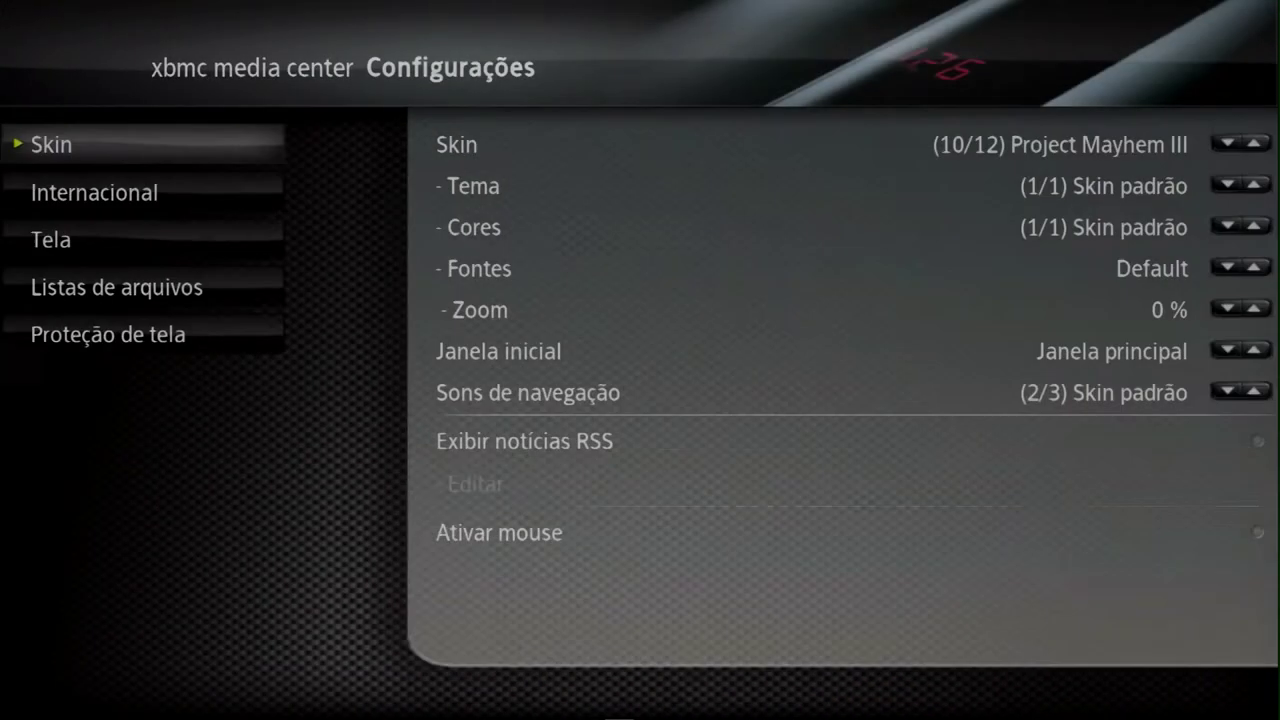
key(Left)
key(Left)
key(Left)
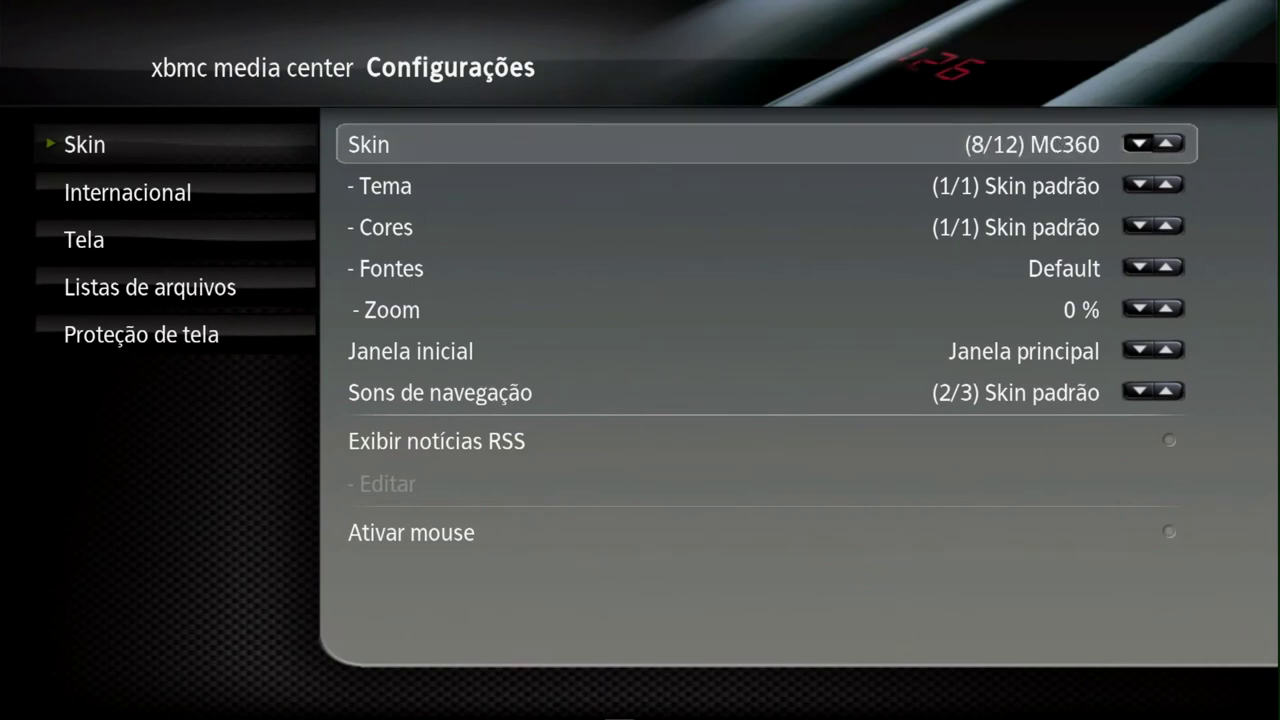
key(Left)
key(Left)
key(Left)
key(Left)
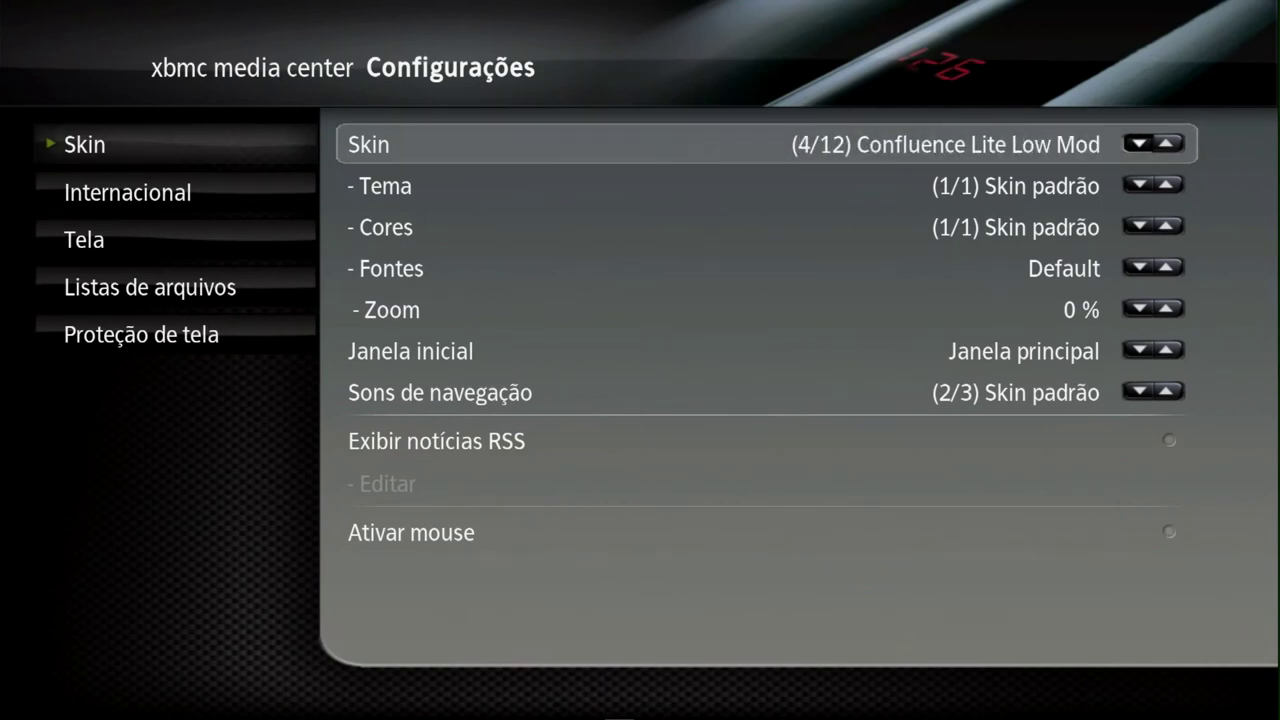
key(Left)
key(Left)
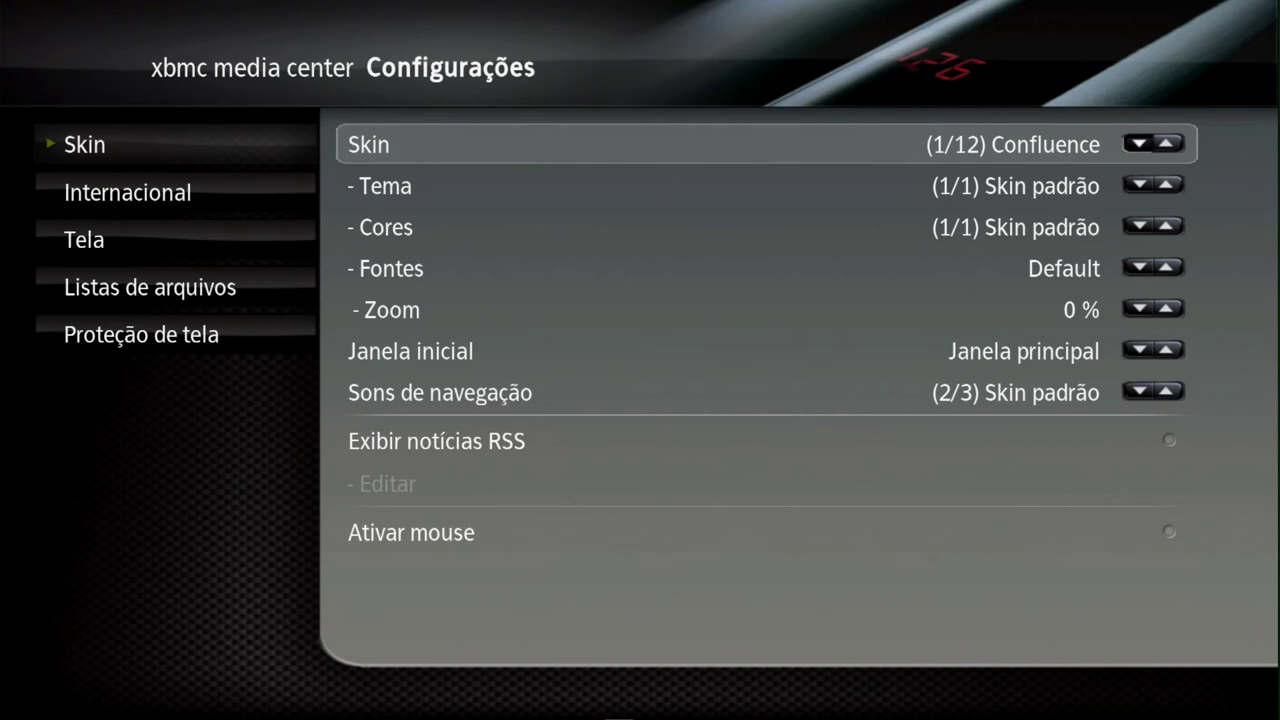
key(Left)
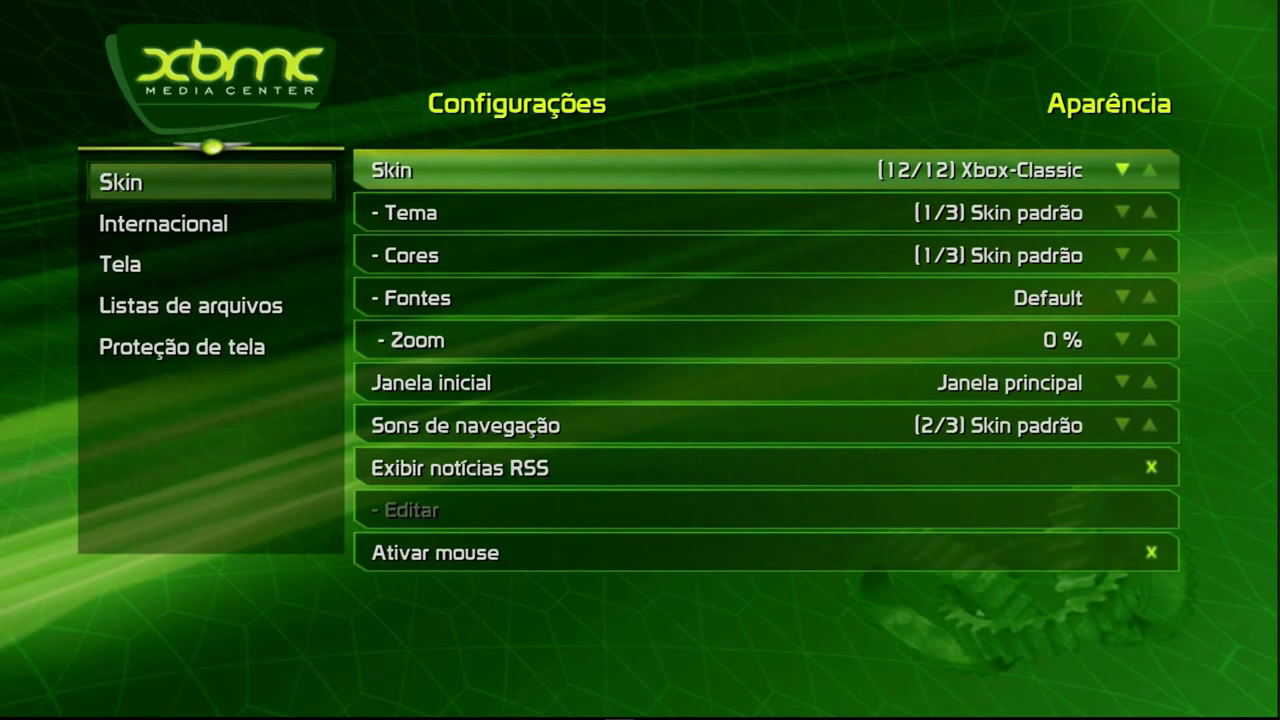
key(Escape)
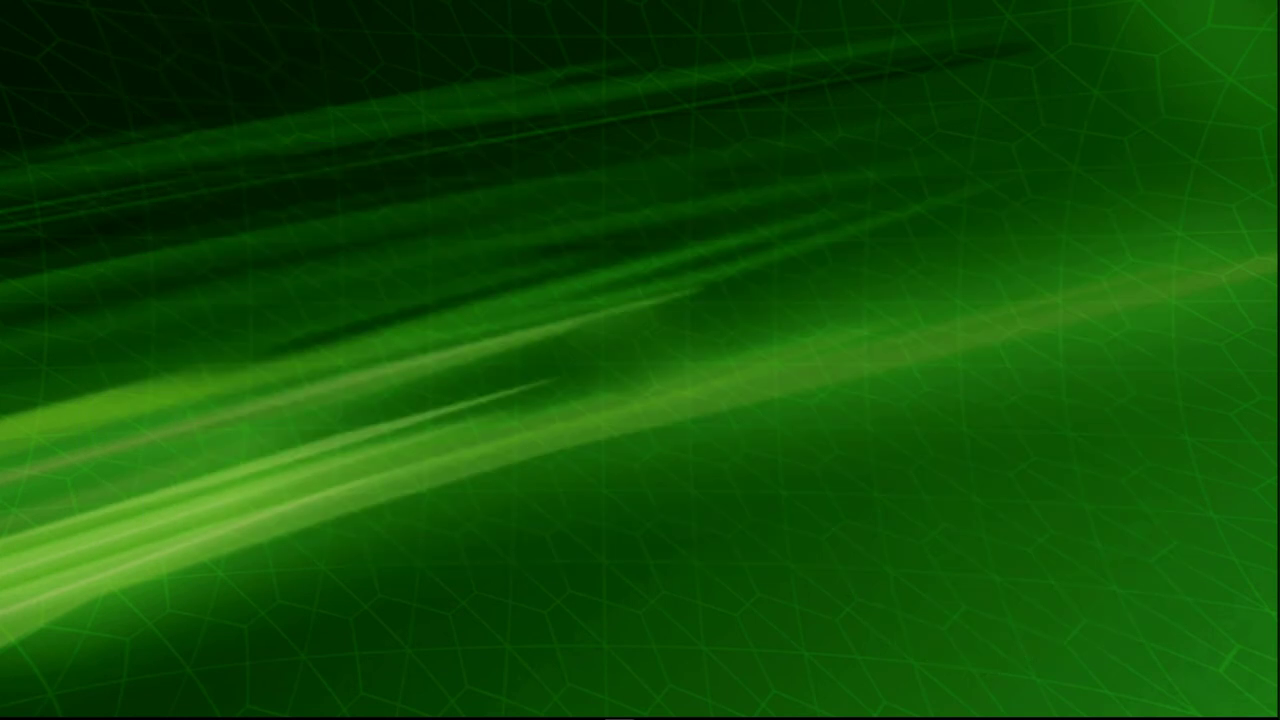
- Open the Games folder under Programas in the XBMC home menu
key(Down)
key(Down)
key(Down)
key(Down)
key(Down)
key(Down)
key(Down)
key(Down)
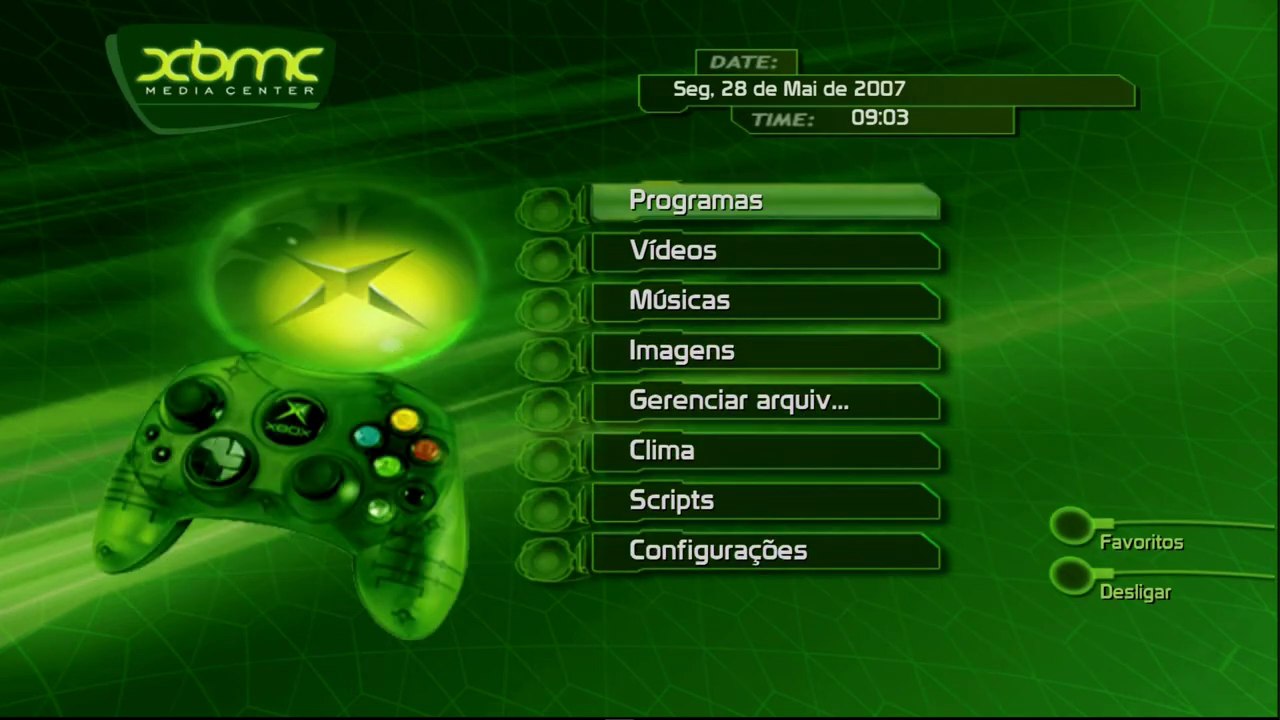
key(Return)
key(Right)
key(Down)
key(Down)
key(Down)
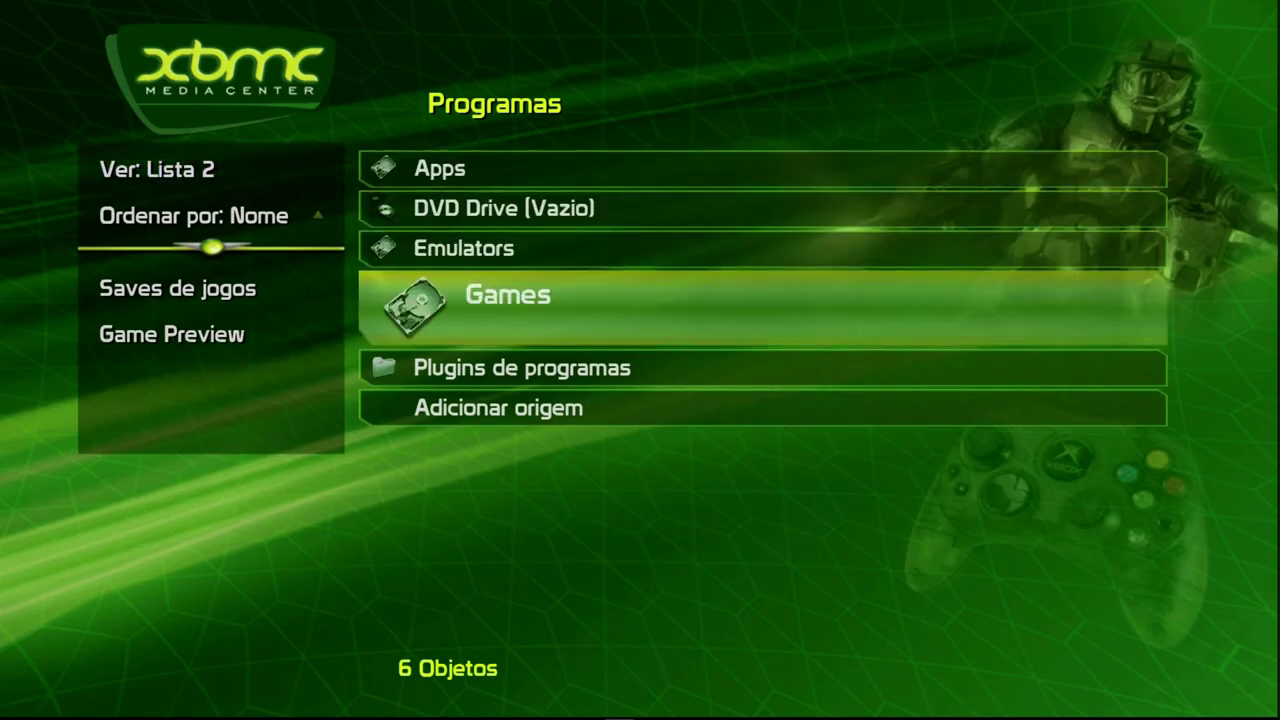
key(Return)
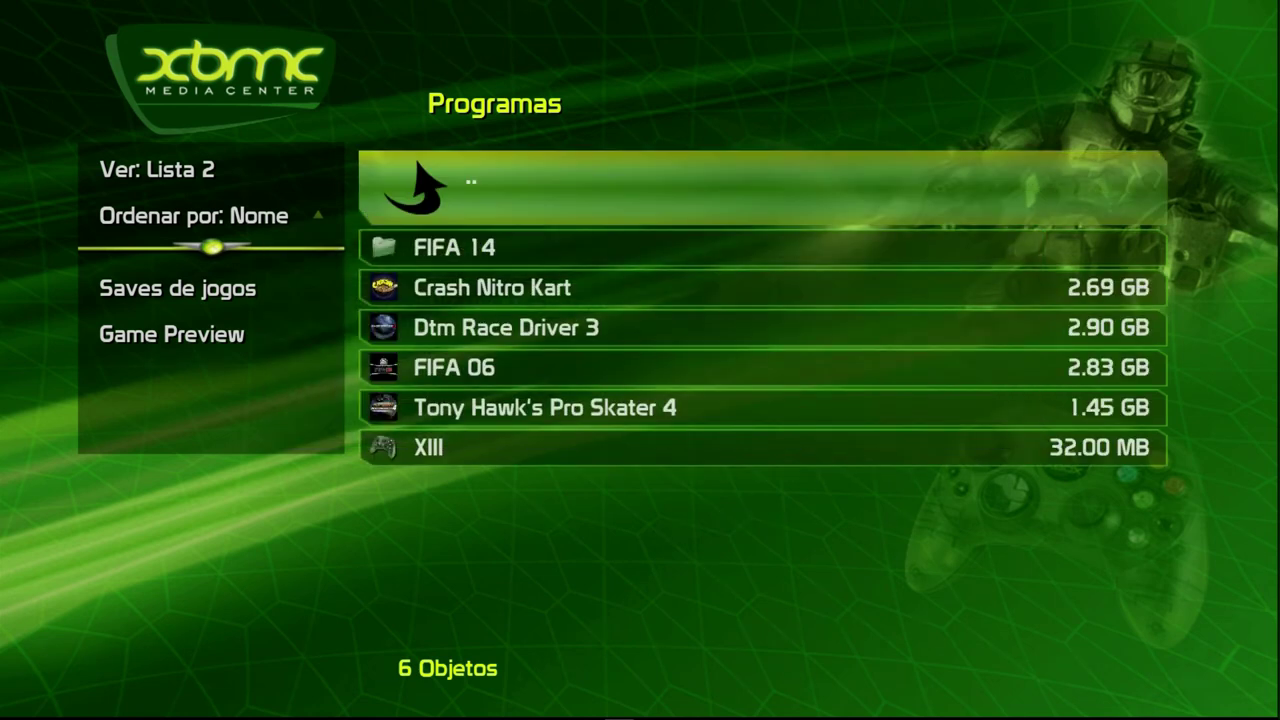
- Cycle the game list view through Ícones and Ícones grandes to DVD Wrap, then browse the covers
key(Left)
key(Return)
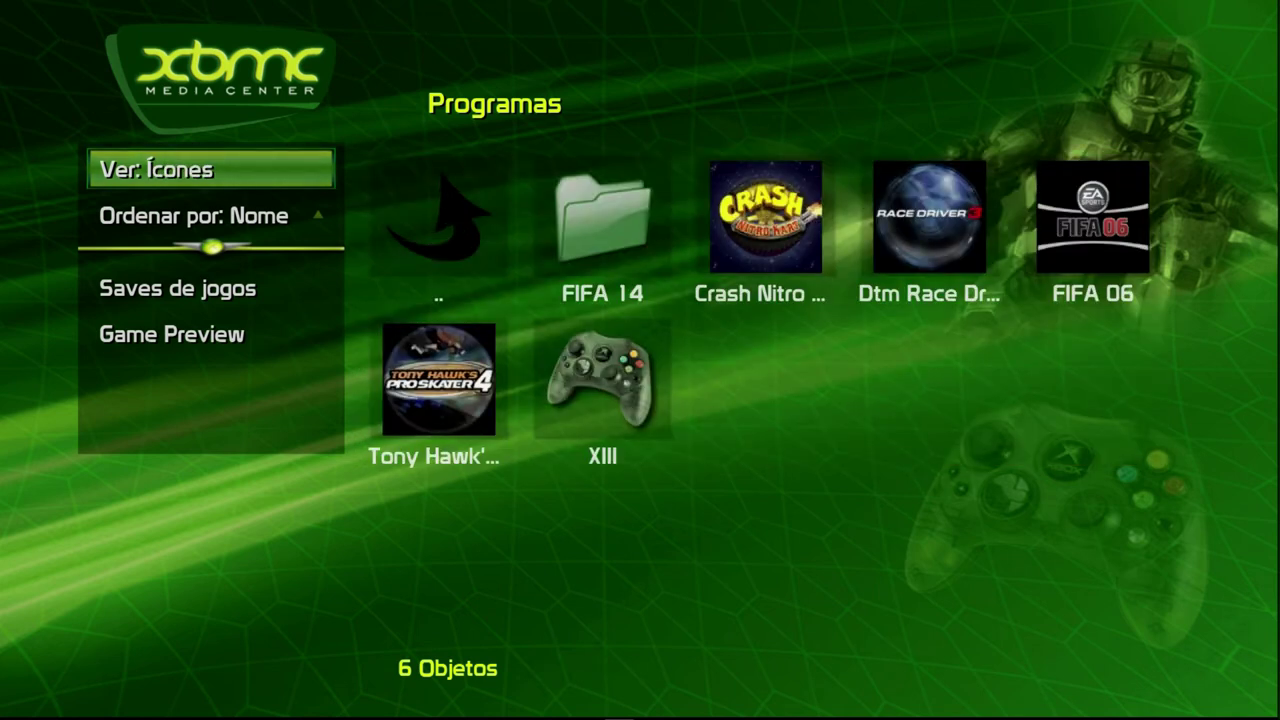
key(Return)
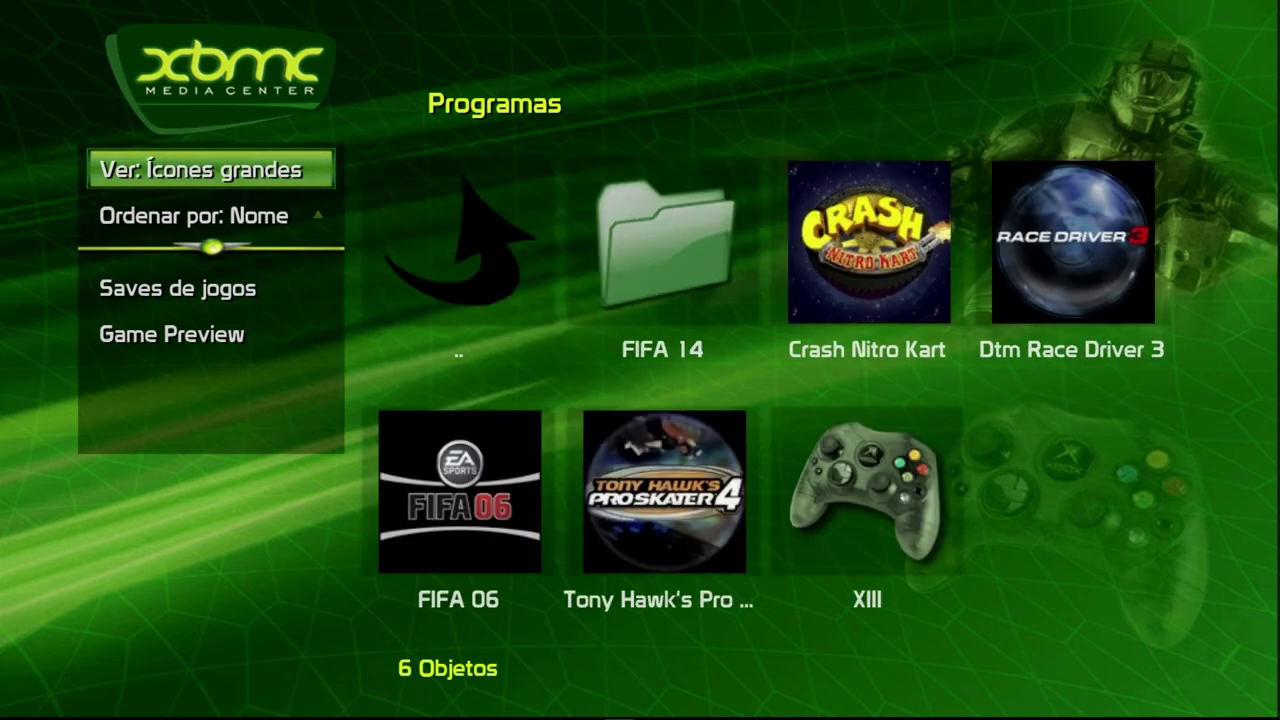
key(Return)
key(Right)
key(Right)
key(Right)
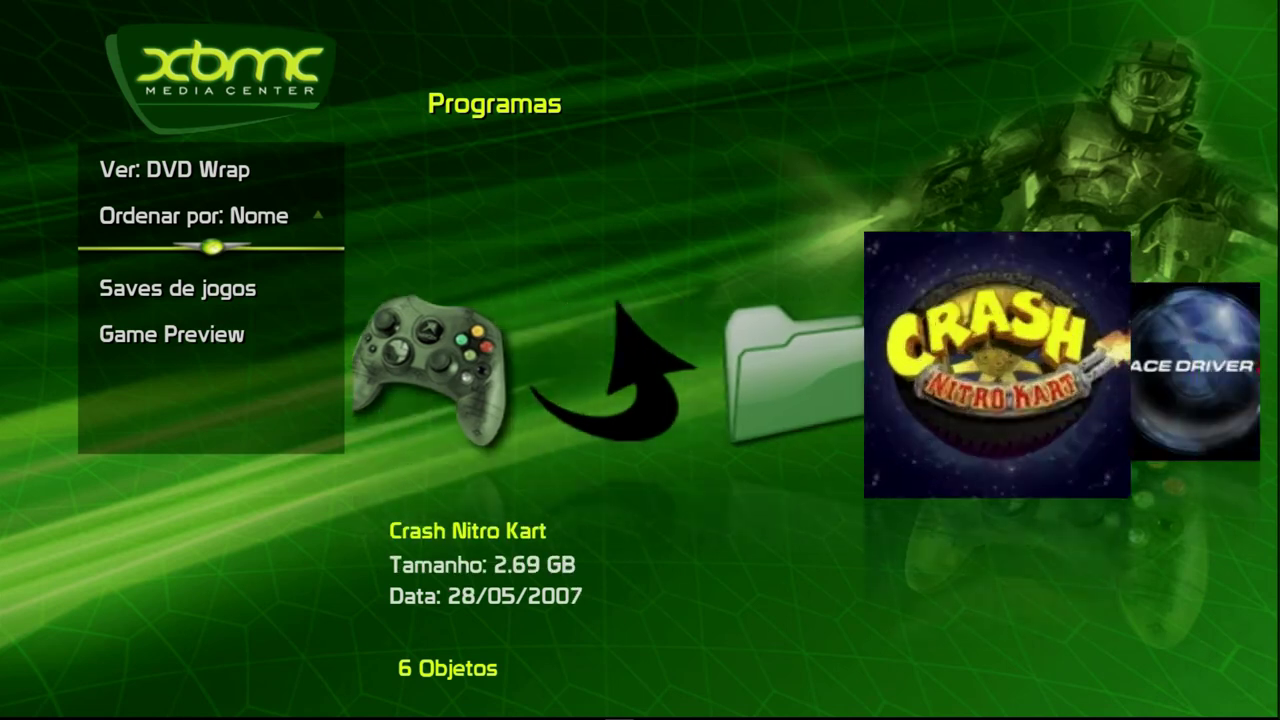
key(Right)
key(Right)
key(Right)
key(Right)
key(Right)
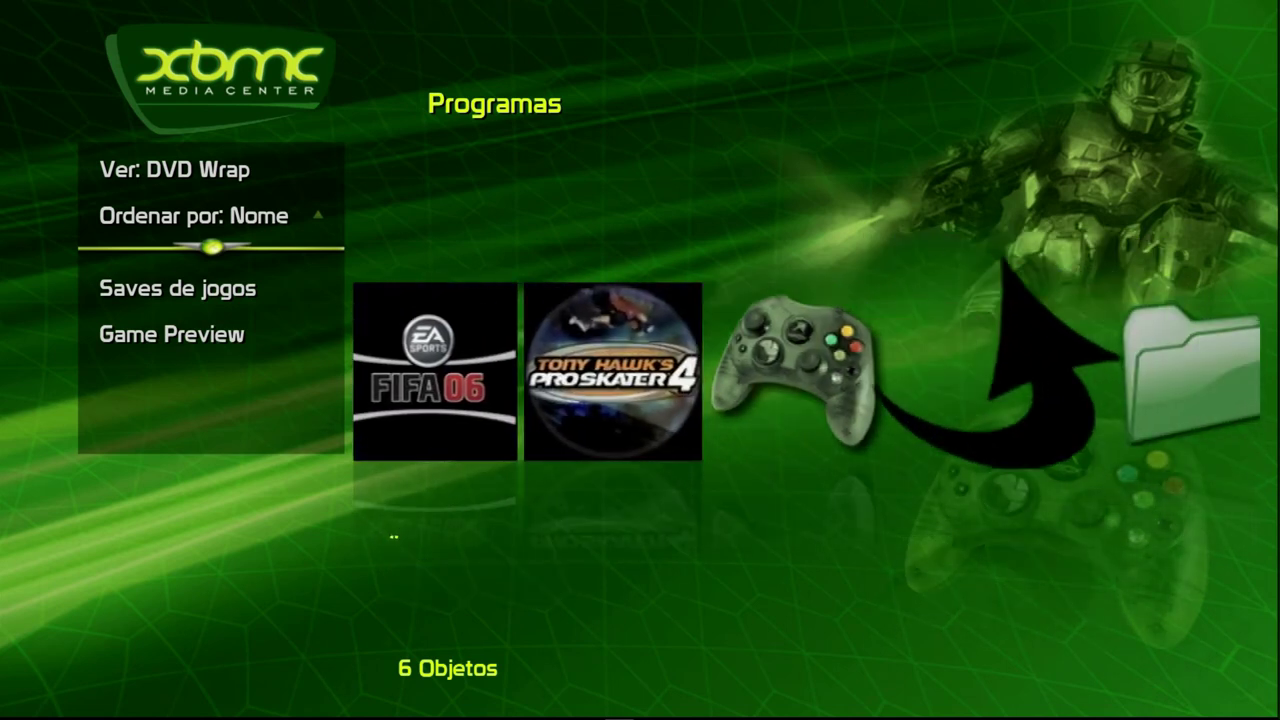
- Leave the Games folder and return to the Xbox-Classic home menu
key(Return)
key(Escape)
key(Up)
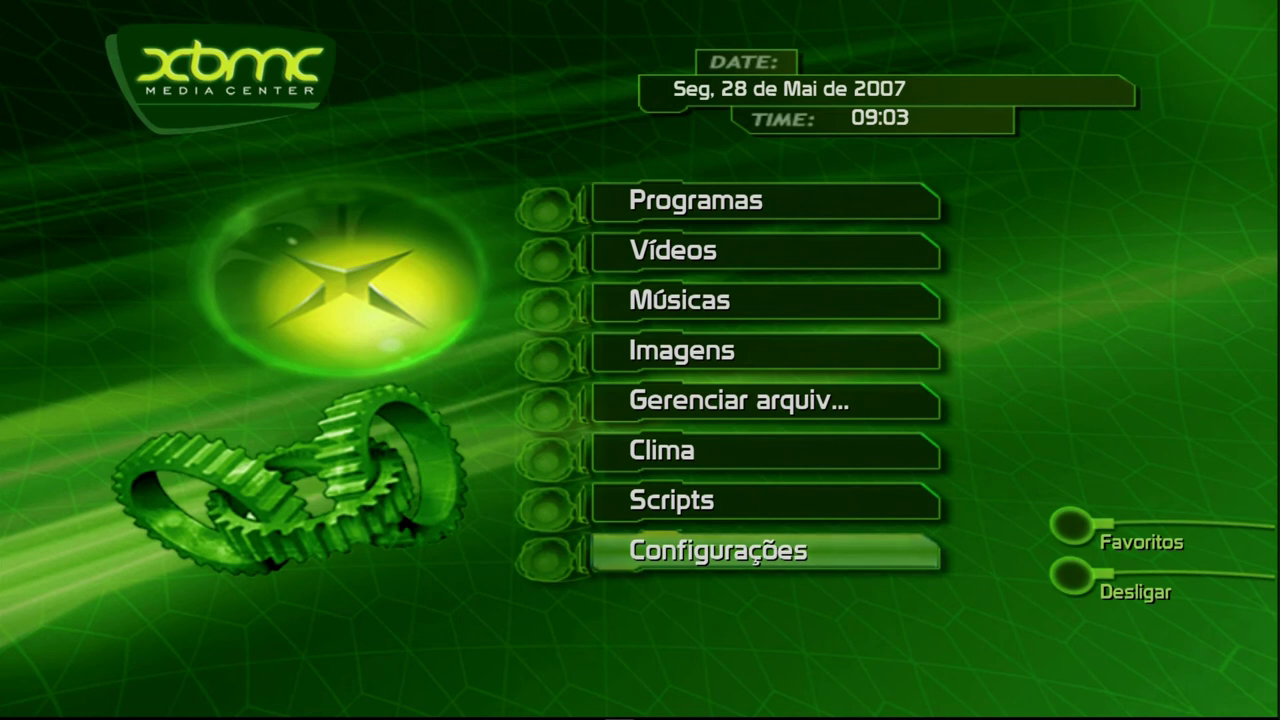
- Open Configurações > Aparência and move down to the Xbox-Classic skin's '- Tema' option
key(Return)
key(Down)
key(Down)
key(Down)
key(Down)
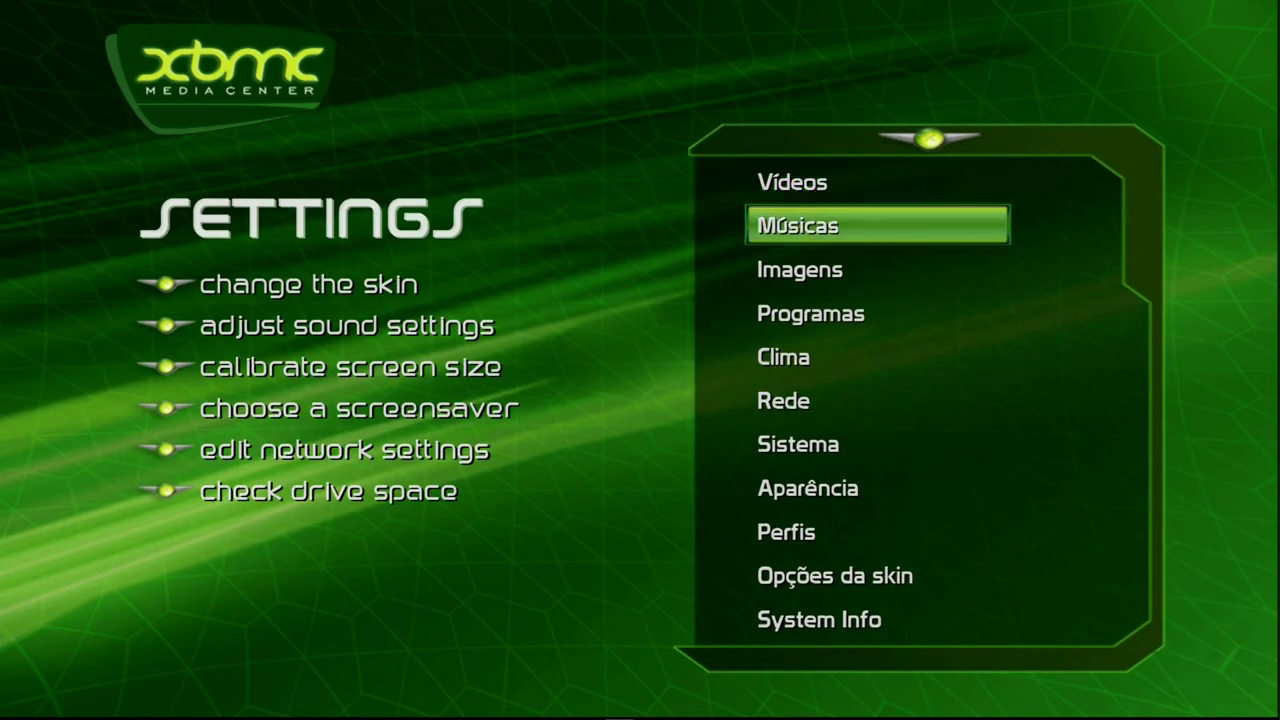
key(Down)
key(Down)
key(Down)
key(Return)
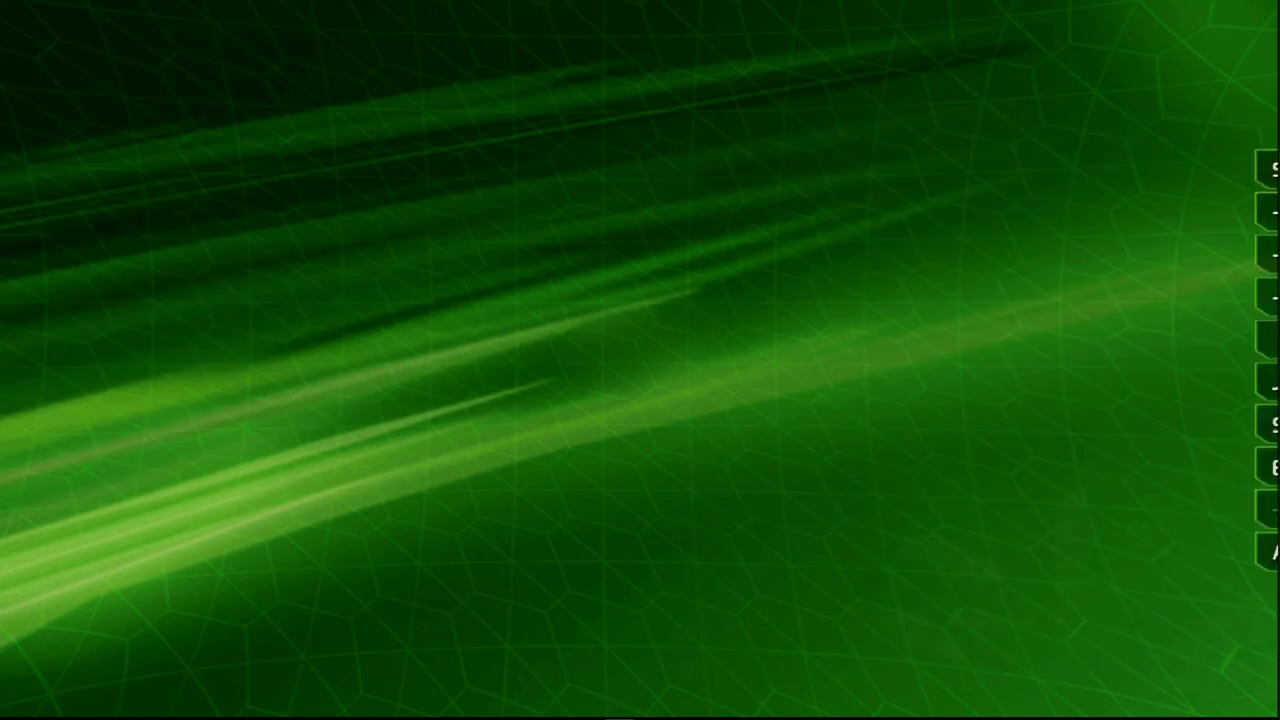
key(Right)
key(Down)
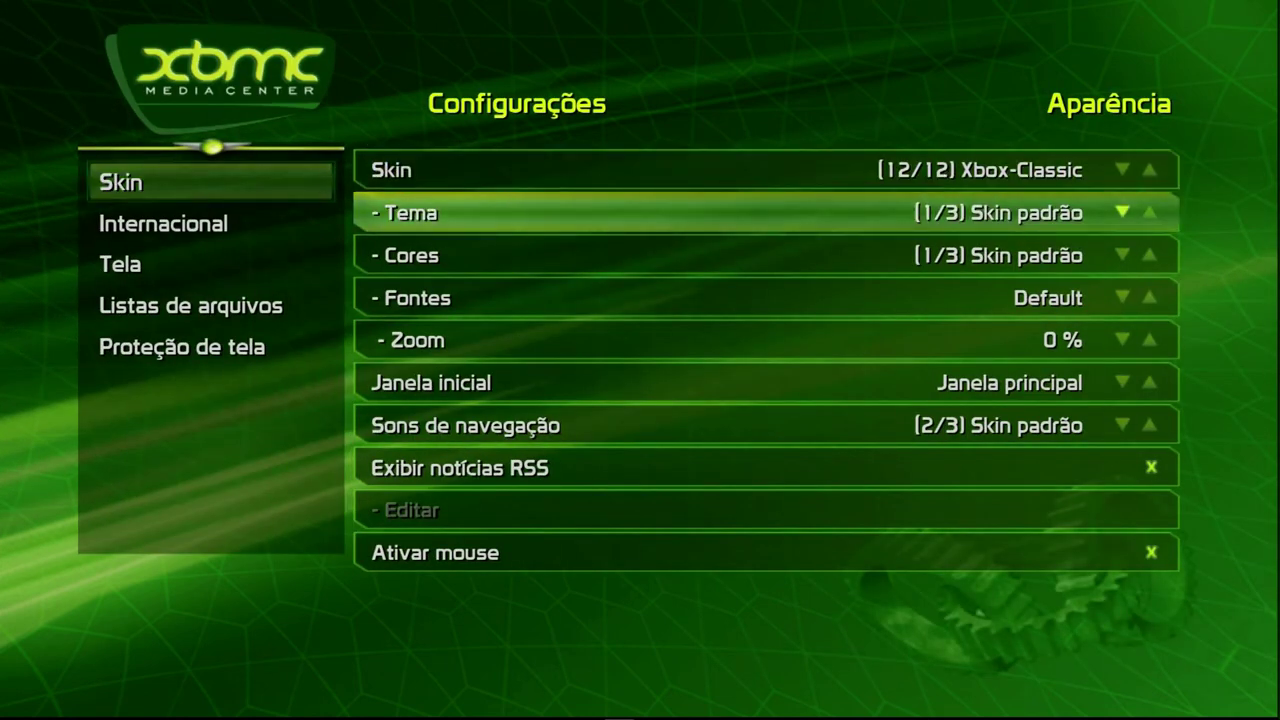